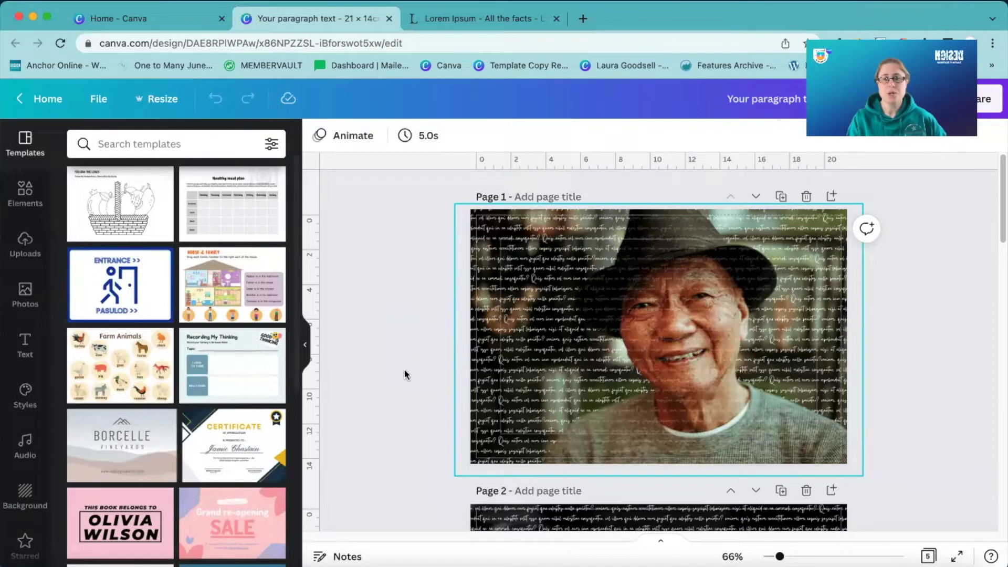
# Step: Clear the overlapping woman's portraits from page 4, leaving the page blank
pyautogui.scroll(-5, 403, 376)
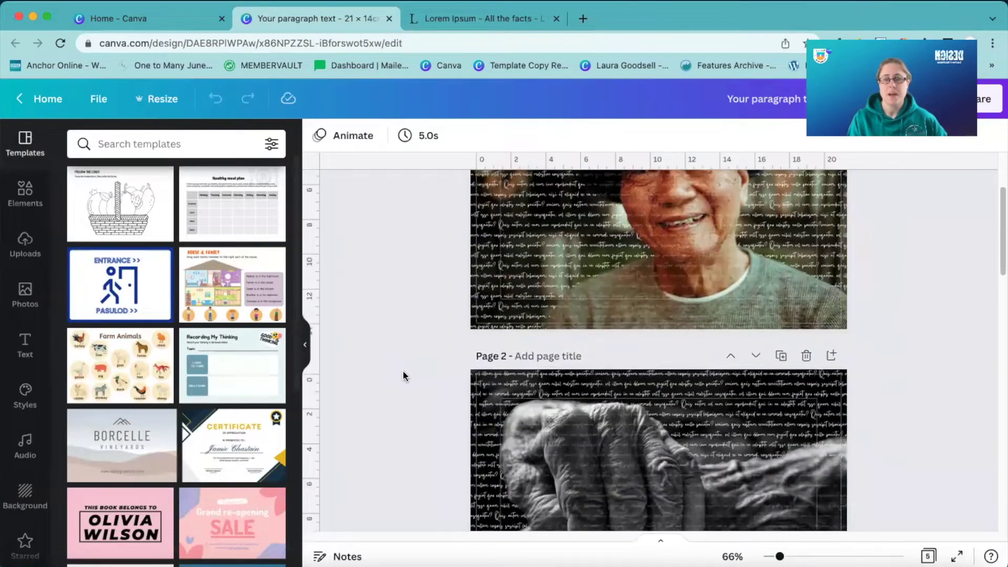
pyautogui.scroll(1, 402, 370)
pyautogui.scroll(-4, 402, 370)
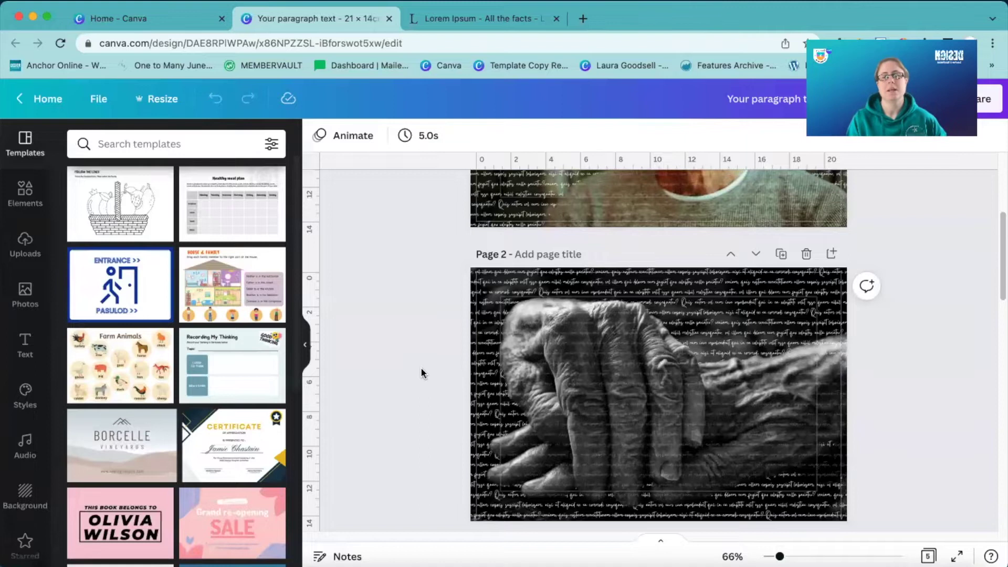
pyautogui.scroll(-20, 422, 373)
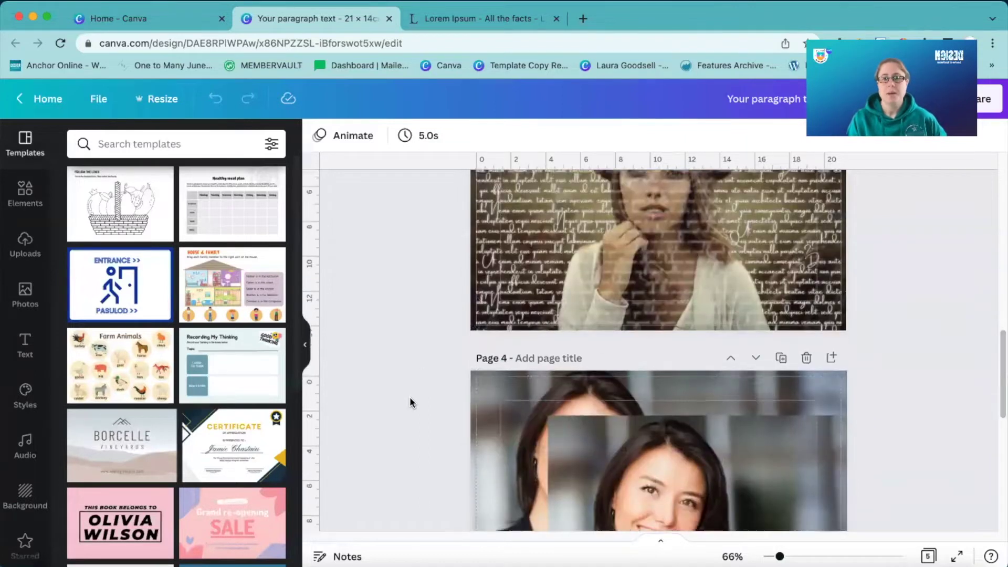
pyautogui.click(654, 437)
pyautogui.press('Delete')
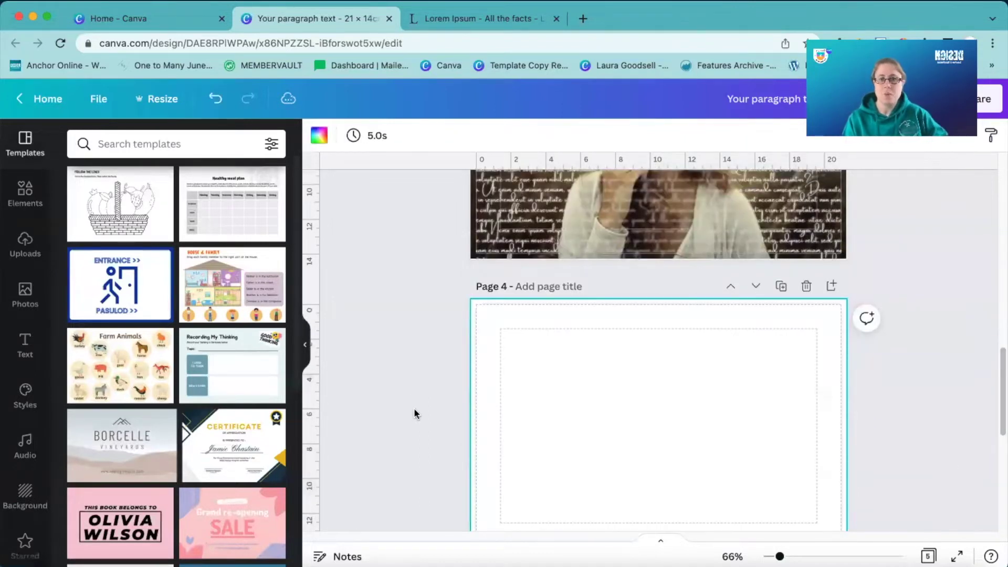
# Step: Delete page 5 from the design
pyautogui.scroll(-1, 414, 413)
pyautogui.scroll(-2, 414, 413)
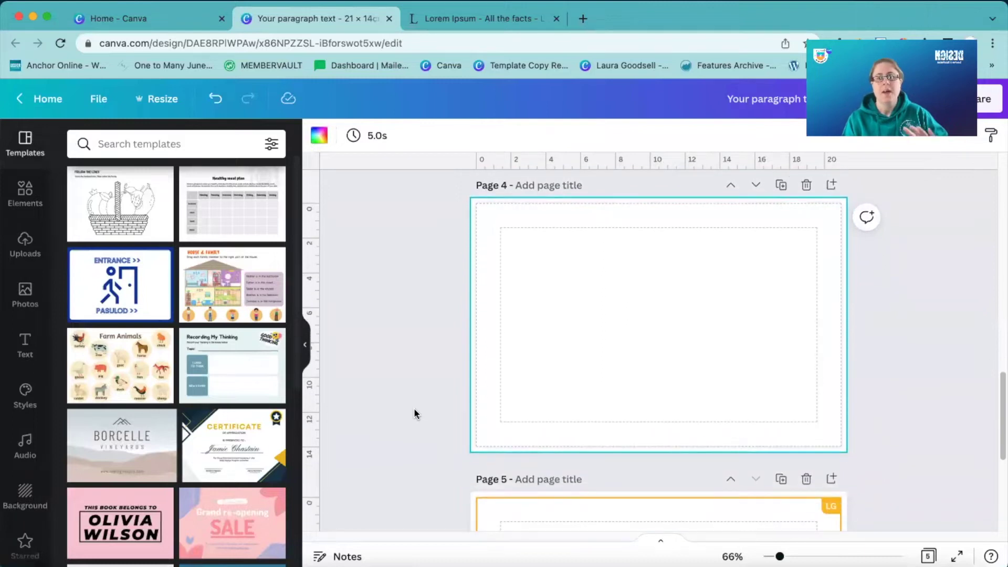
pyautogui.click(807, 479)
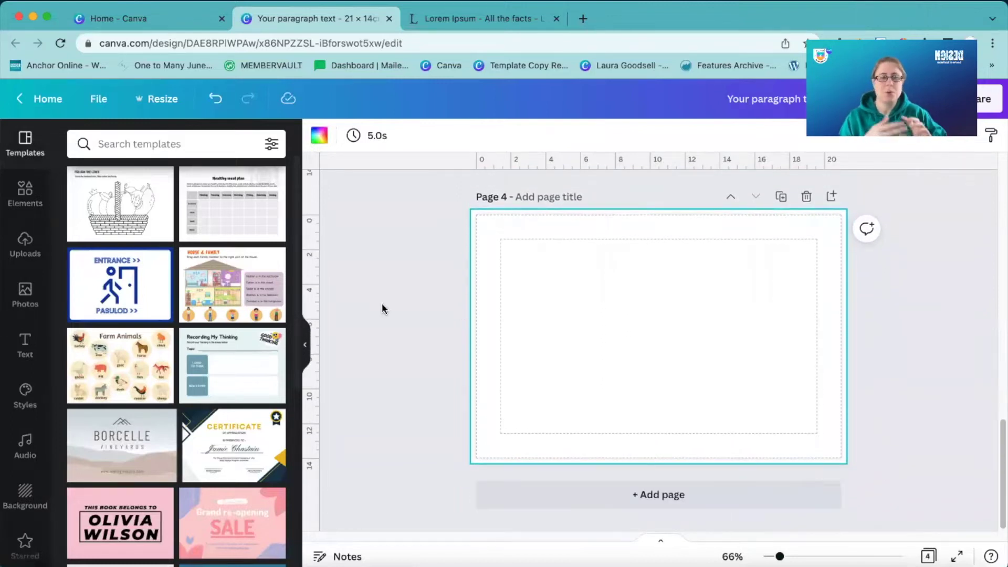
# Step: Add the recently used photo of the smiling man in a hat to page 4 and enlarge it to cover the page
pyautogui.click(26, 294)
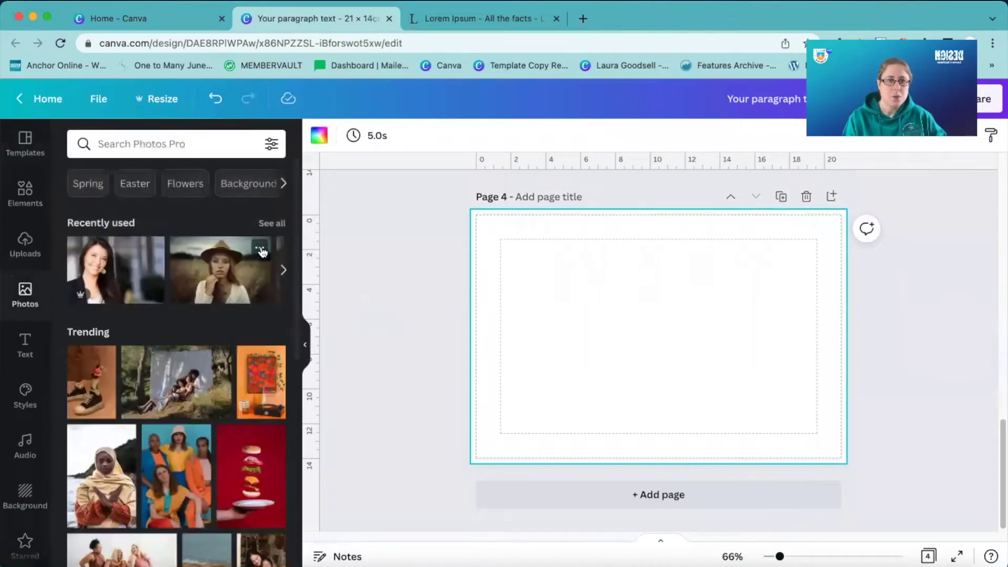
pyautogui.click(271, 224)
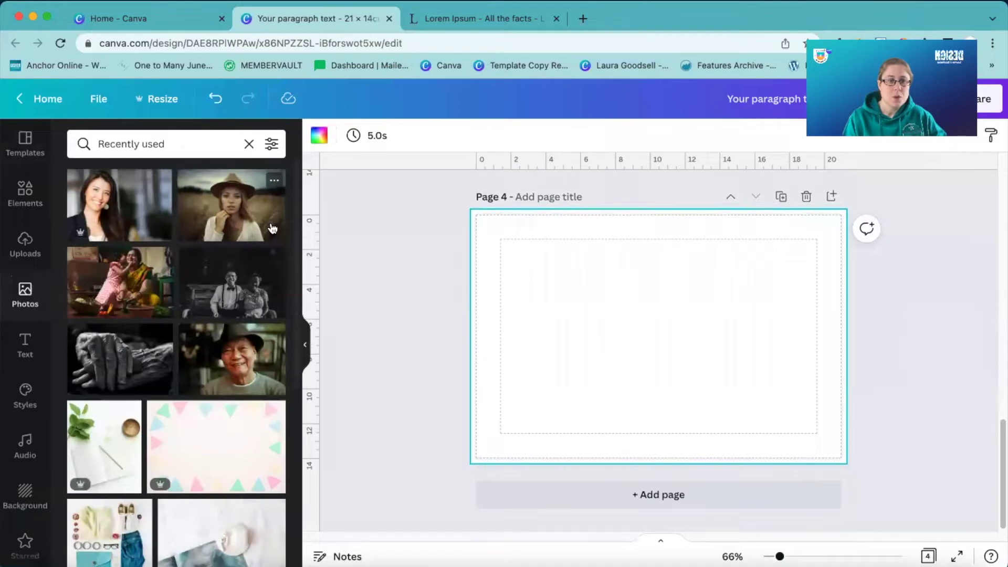
pyautogui.click(227, 371)
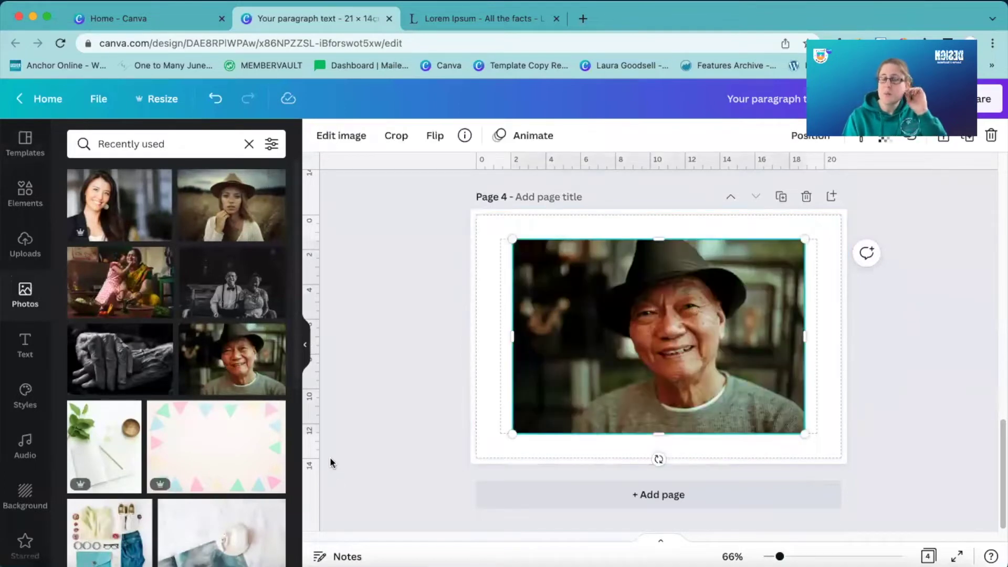
pyautogui.moveTo(709, 318); pyautogui.dragTo(753, 286)
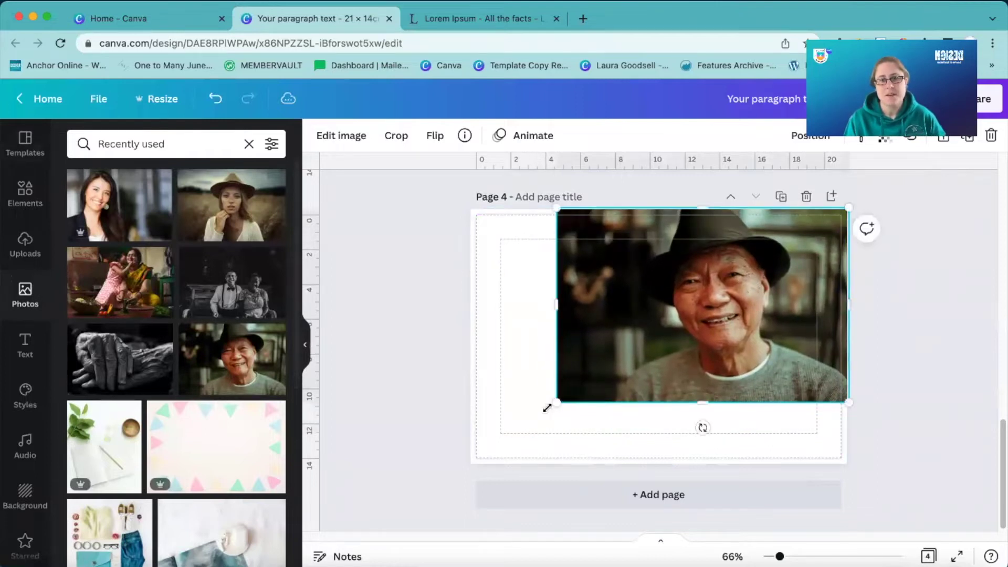
pyautogui.moveTo(519, 434); pyautogui.dragTo(469, 480)
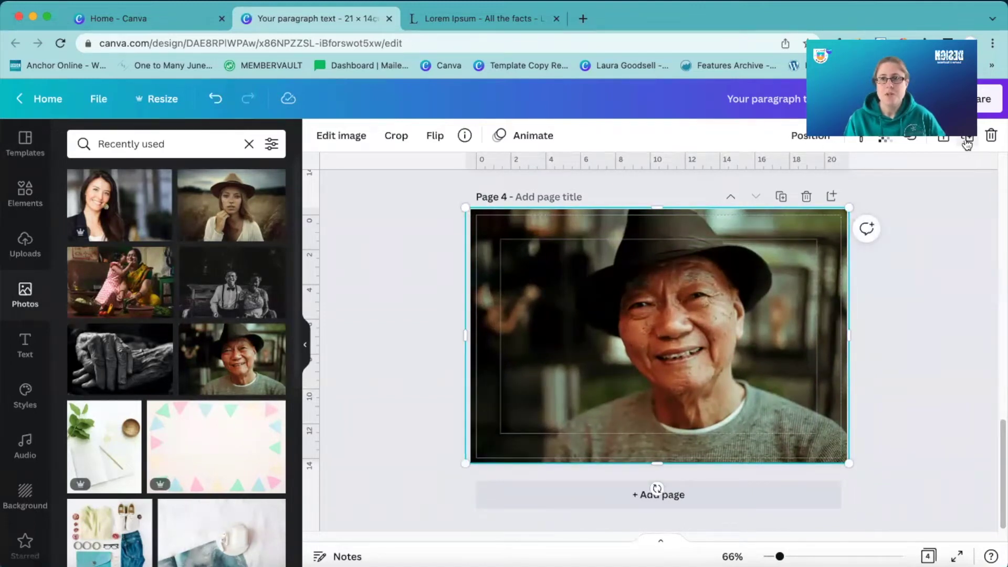
# Step: Duplicate the hat man's photo as an offset copy on page 4 and lock the full-page original behind it
pyautogui.moveTo(586, 293); pyautogui.dragTo(647, 330)
pyautogui.click(592, 227)
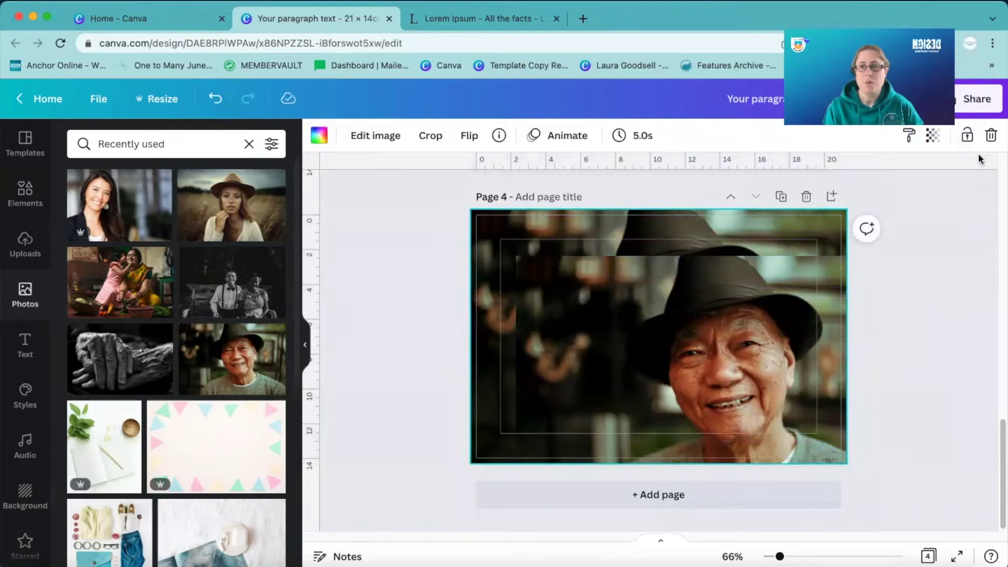
pyautogui.click(967, 136)
pyautogui.moveTo(757, 368)
pyautogui.mouseDown()
pyautogui.moveTo(828, 385)
pyautogui.moveTo(638, 334)
pyautogui.moveTo(805, 372)
pyautogui.moveTo(774, 365)
pyautogui.mouseUp()
pyautogui.click(380, 476)
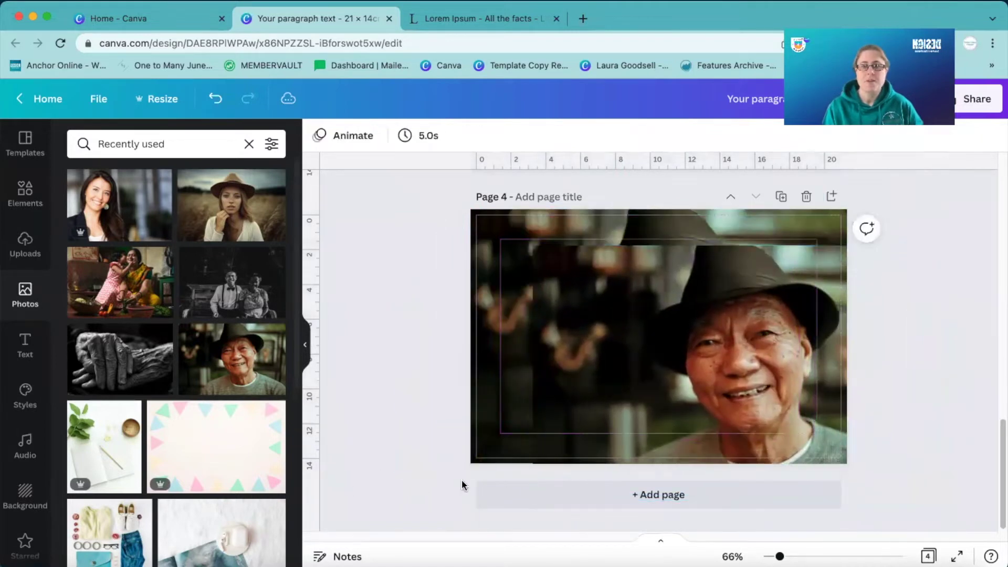
# Step: Add a blank page after page 4 and insert a text box on it
pyautogui.click(566, 497)
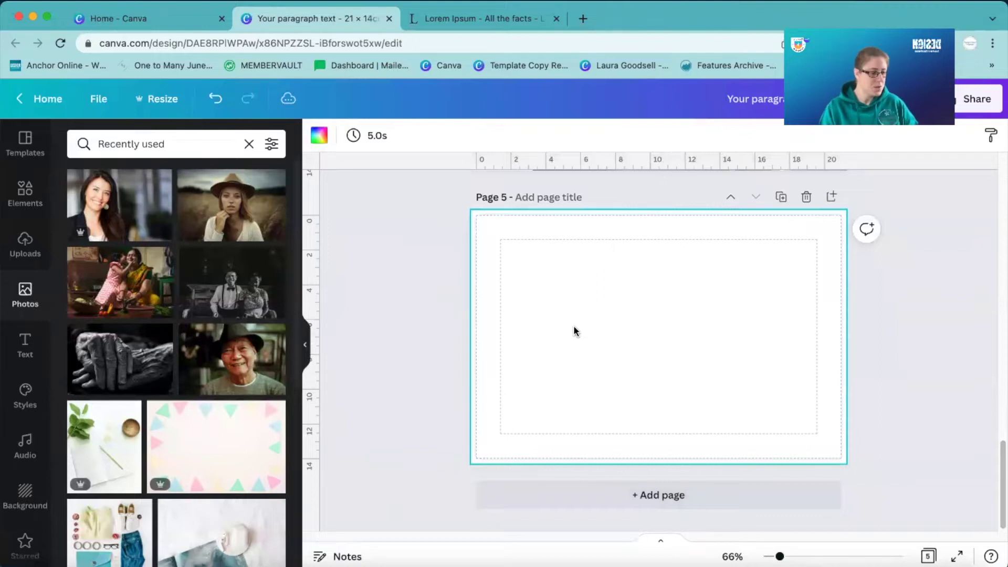
pyautogui.press('t')
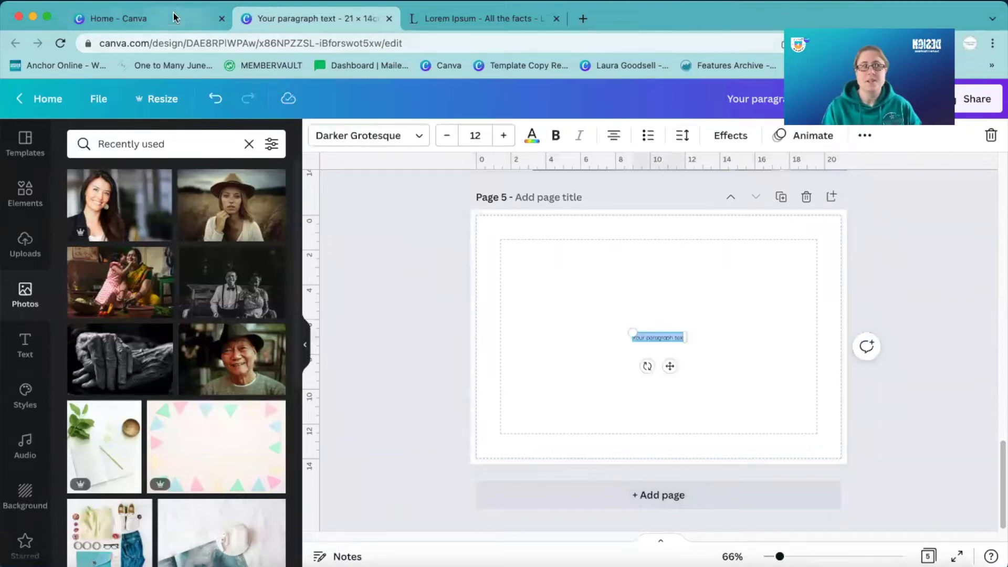
# Step: Switch to the lipsum.com page and copy the text from the standard Lorem Ipsum passage through the end of Section 1.10.32
pyautogui.moveTo(169, 8); pyautogui.dragTo(169, 32)
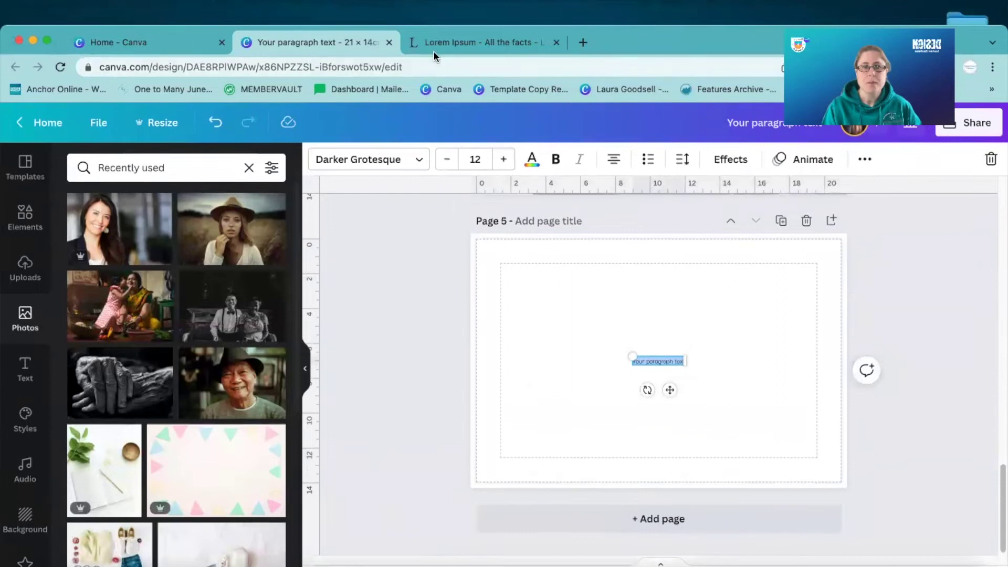
pyautogui.moveTo(738, 45); pyautogui.dragTo(741, 60)
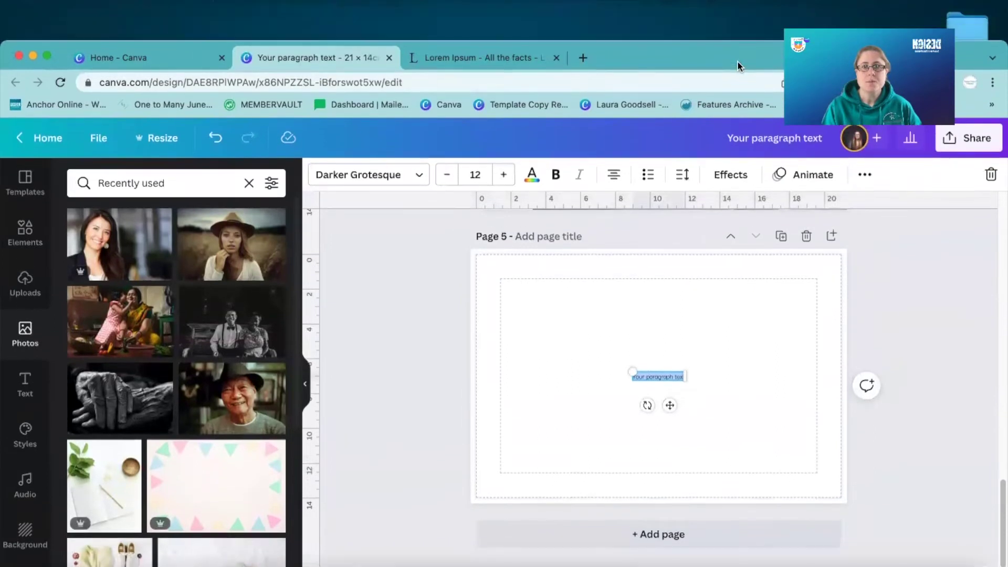
pyautogui.click(496, 60)
pyautogui.moveTo(134, 48); pyautogui.dragTo(135, 8)
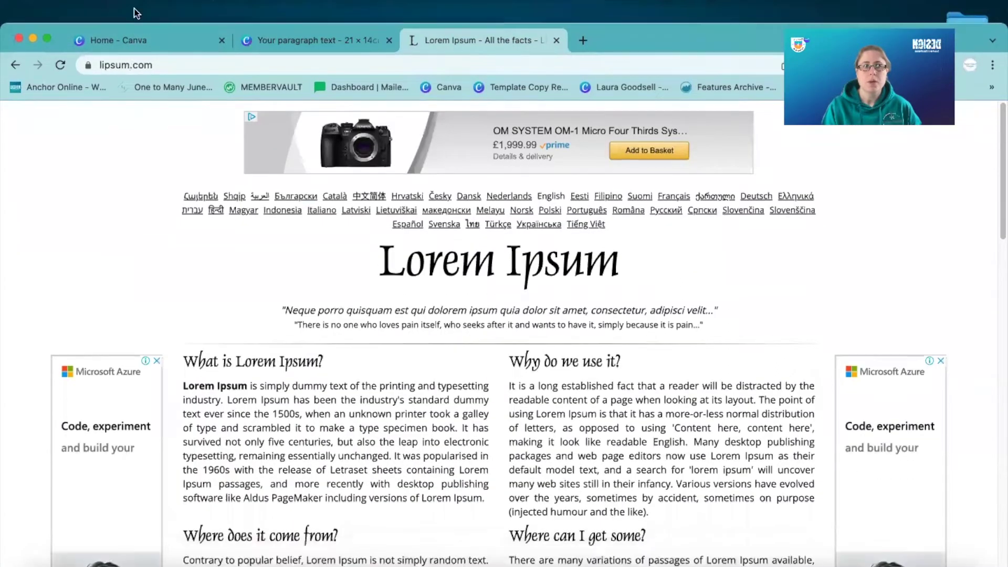
pyautogui.scroll(-8, 373, 349)
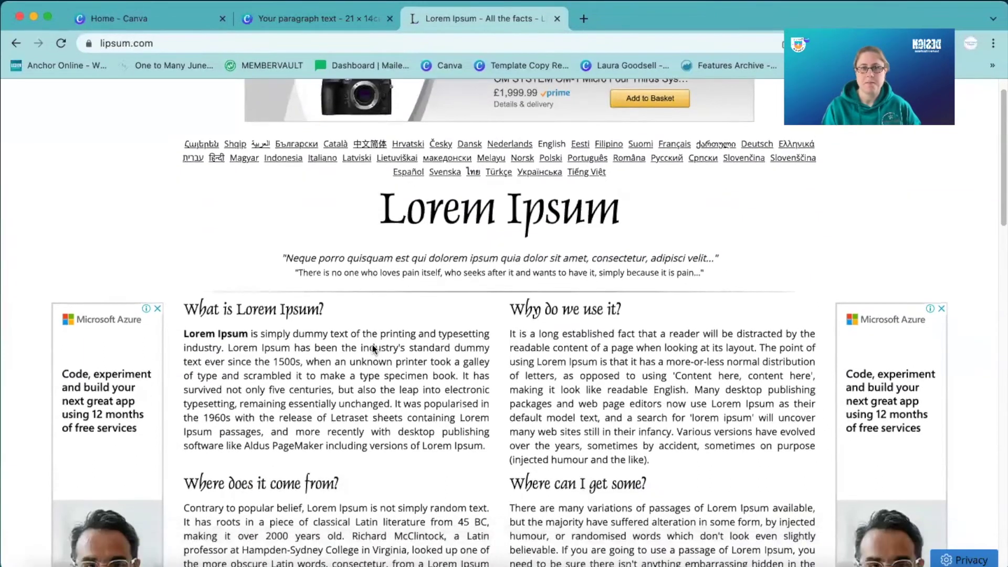
pyautogui.scroll(-10, 378, 366)
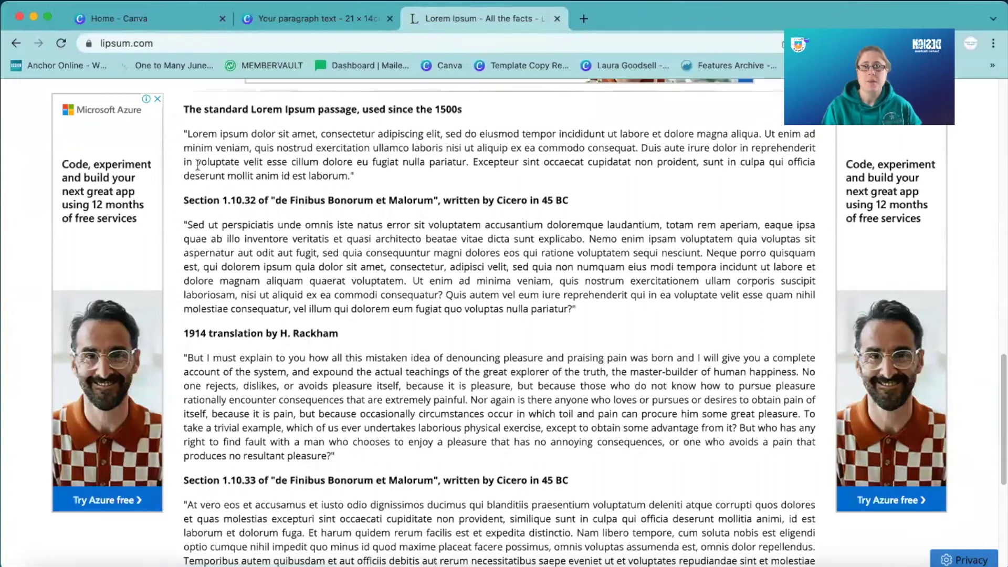
pyautogui.moveTo(187, 130); pyautogui.dragTo(572, 310)
pyautogui.rightClick(532, 226)
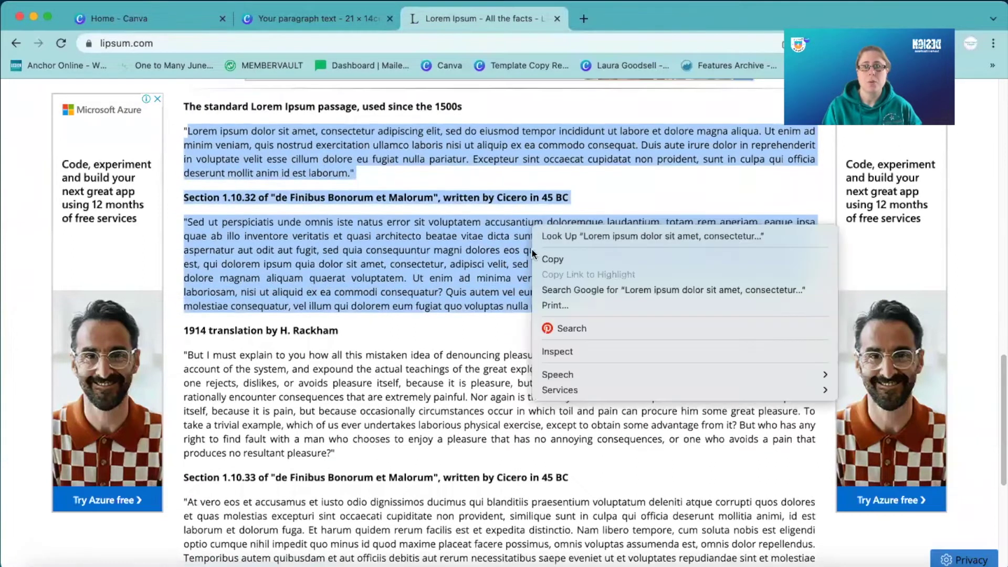
pyautogui.click(545, 259)
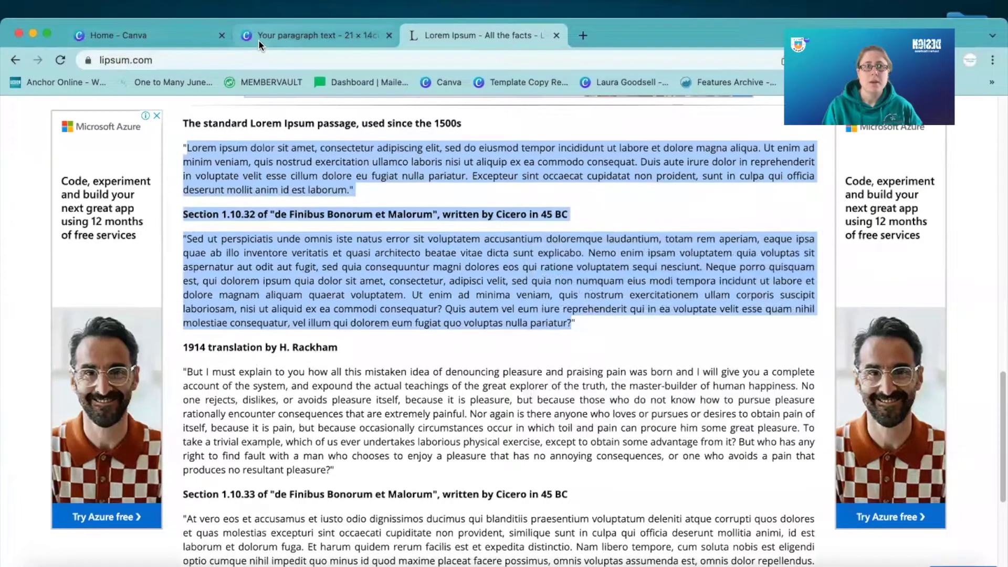
# Step: Return to the Canva design, replace the page 5 placeholder text with the copied passage, and move the text box to the page's upper edge
pyautogui.click(259, 23)
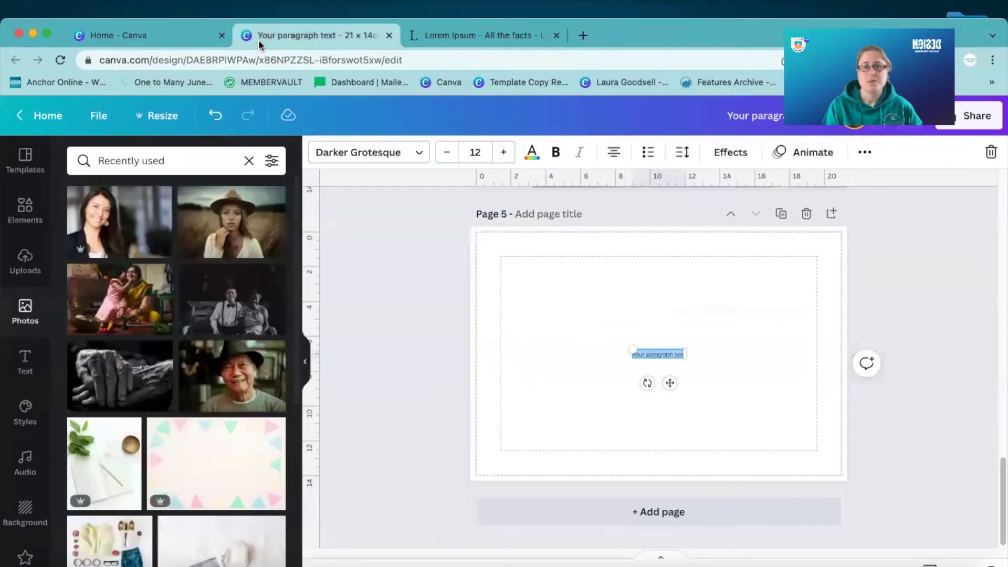
pyautogui.rightClick(643, 349)
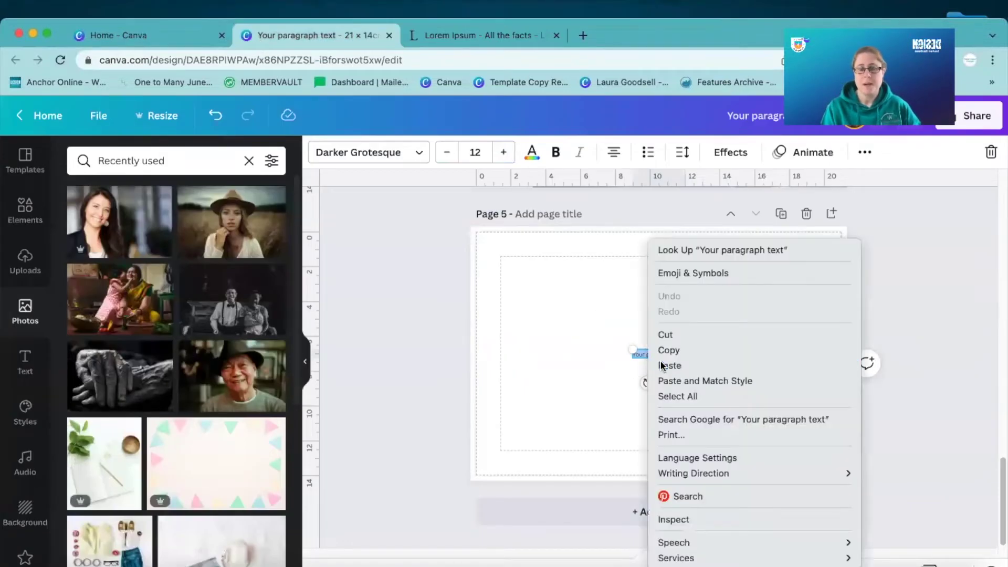
pyautogui.click(663, 364)
pyautogui.click(405, 368)
pyautogui.moveTo(635, 436); pyautogui.dragTo(637, 311)
# Step: Paste a second copy of the Lorem Ipsum passage at the end of the existing text
pyautogui.click(738, 339)
pyautogui.rightClick(740, 344)
pyautogui.click(762, 420)
# Step: Remove the line breaks before both "Section 1.10.32" headings and before the second "Sed ut perspiciatis" paragraph
pyautogui.click(552, 269)
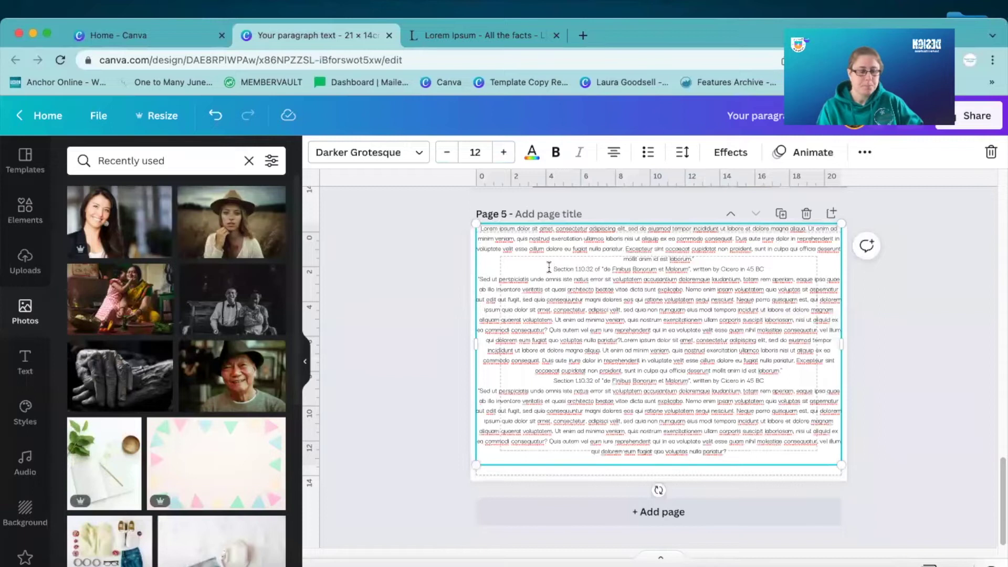
pyautogui.press('BackSpace')
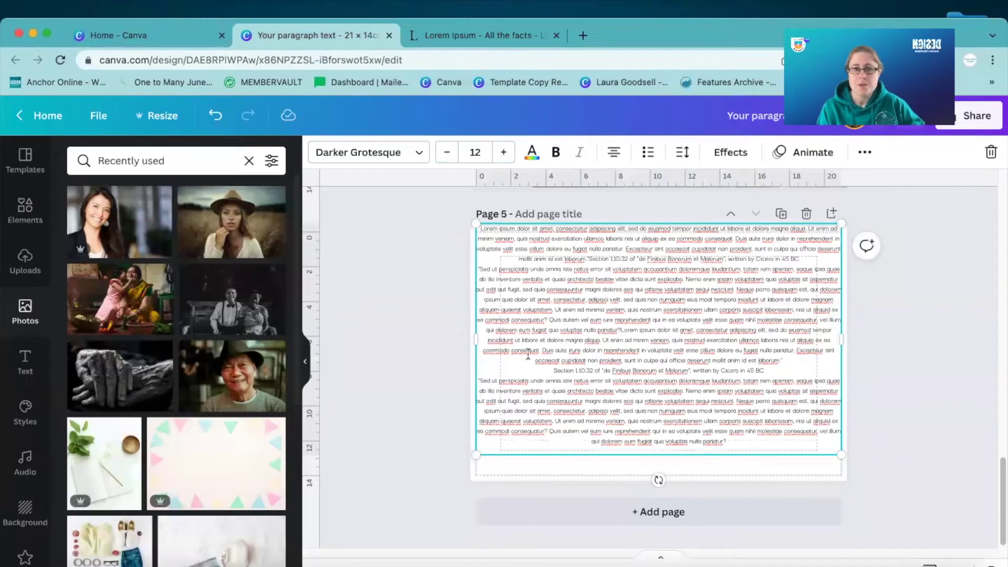
pyautogui.press('BackSpace')
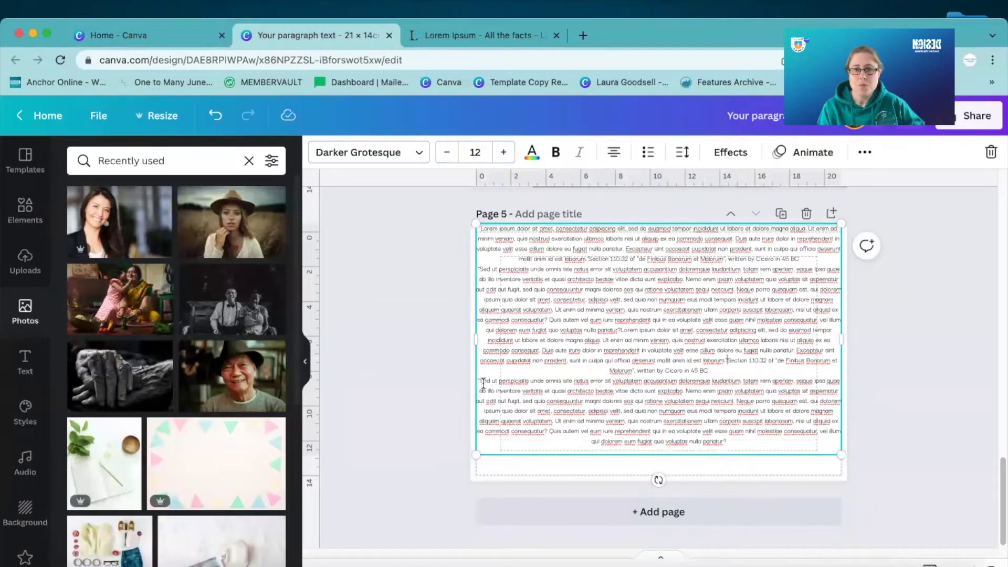
pyautogui.click(481, 381)
pyautogui.press('BackSpace')
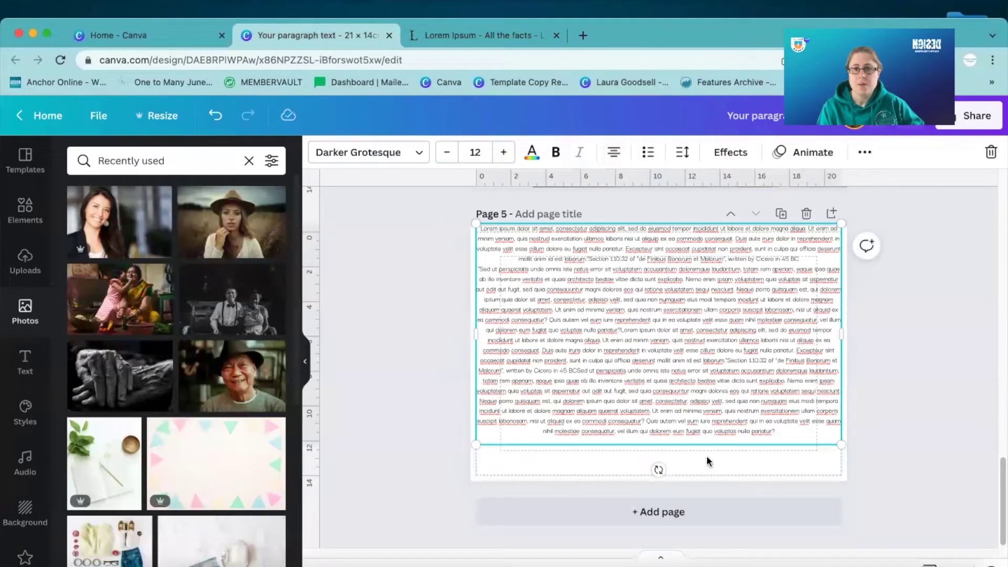
# Step: Paste a third copy of the passage after the last paragraph and join its first line to the preceding text
pyautogui.rightClick(780, 434)
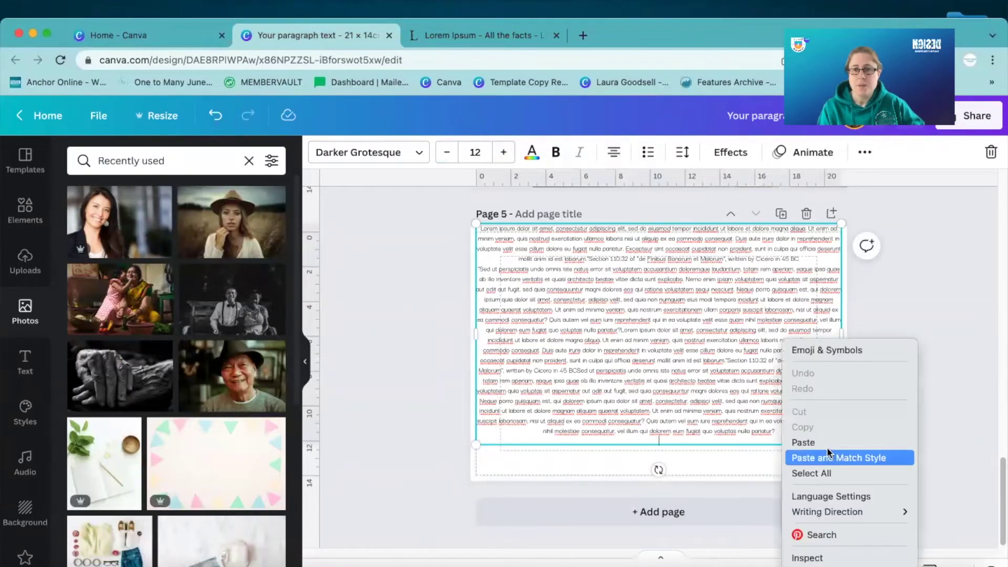
pyautogui.click(827, 453)
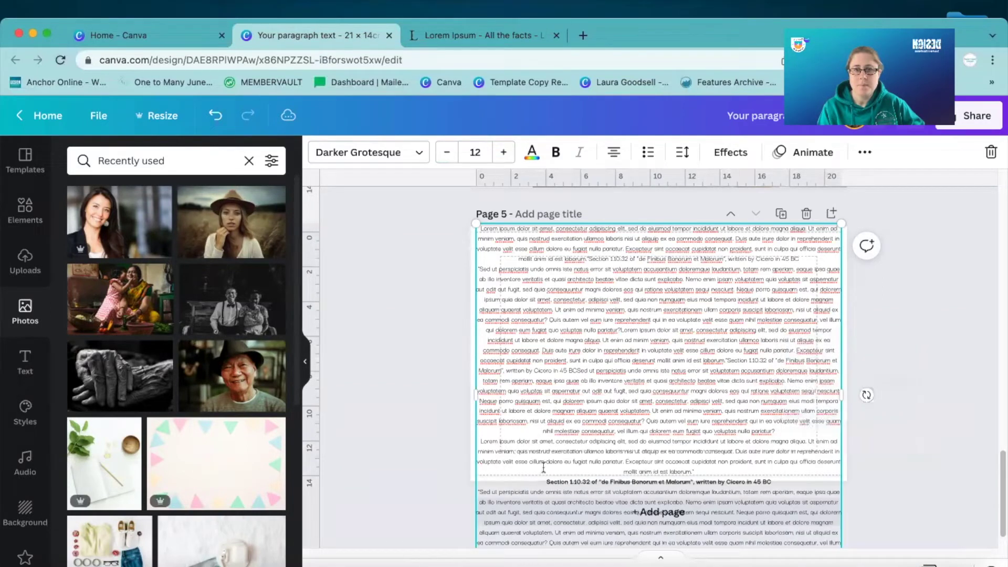
pyautogui.press('Return')
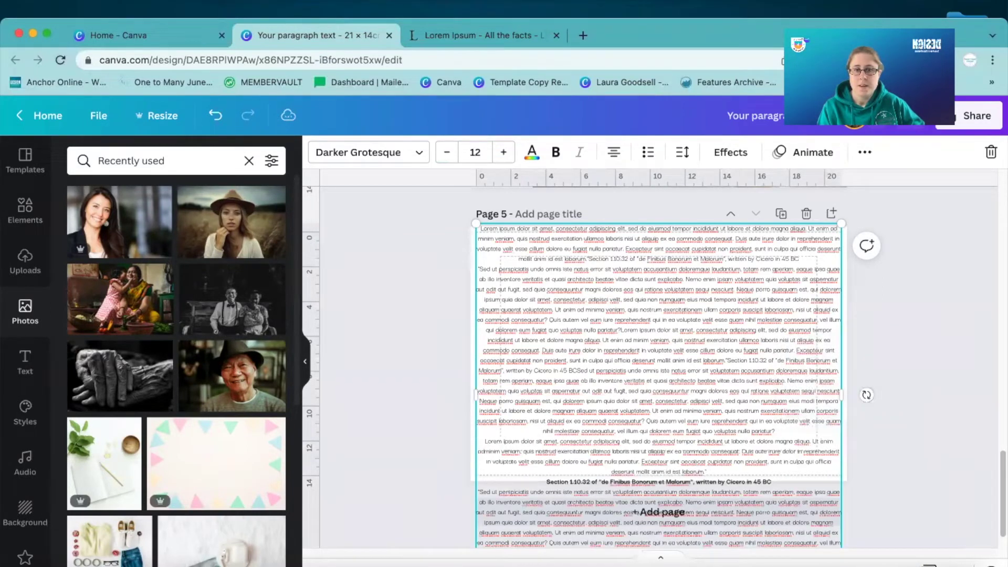
pyautogui.press('BackSpace')
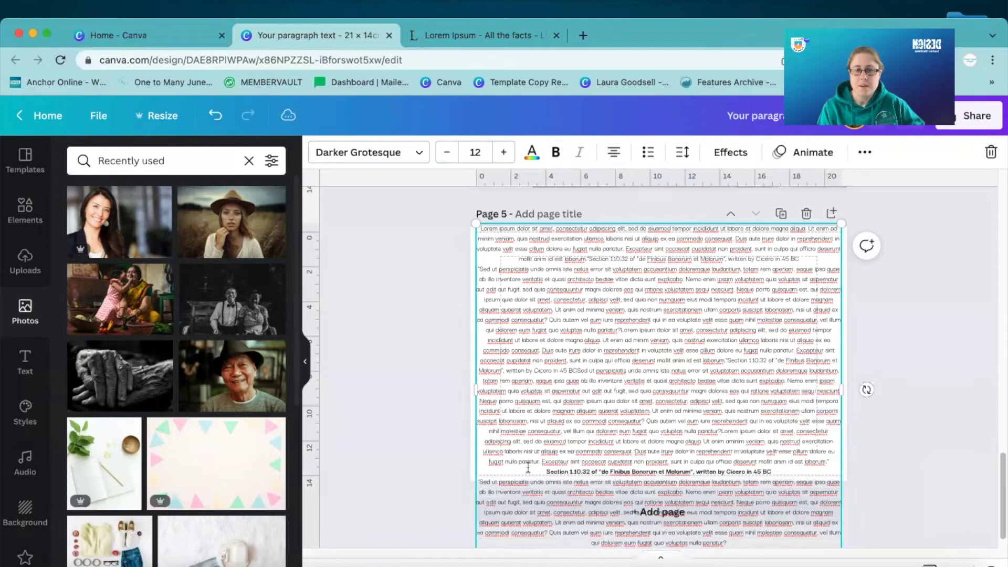
# Step: Delete the bold "Section 1.10.32" heading and its empty line from the third copy of the passage
pyautogui.moveTo(807, 473); pyautogui.dragTo(551, 471)
pyautogui.press('BackSpace')
pyautogui.press('BackSpace')
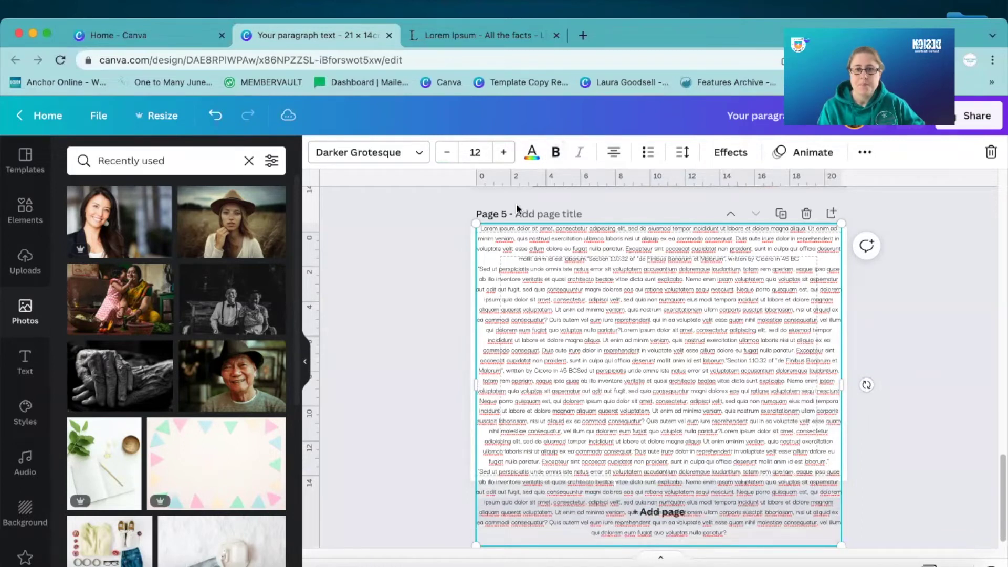
# Step: Try justified alignment on the text and remove the line break before the first "Sed ut perspiciatis" paragraph
pyautogui.click(612, 153)
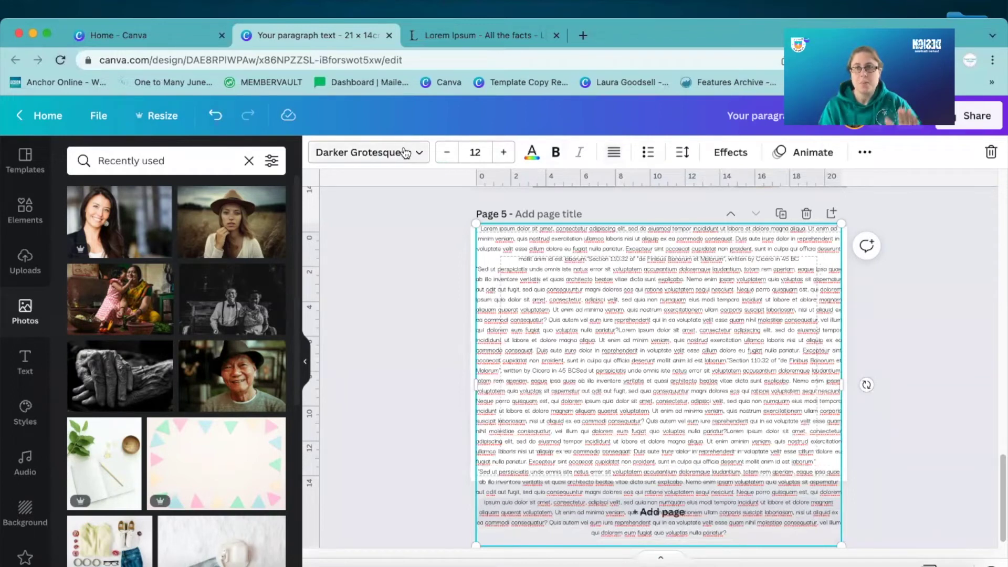
pyautogui.click(478, 269)
pyautogui.press('BackSpace')
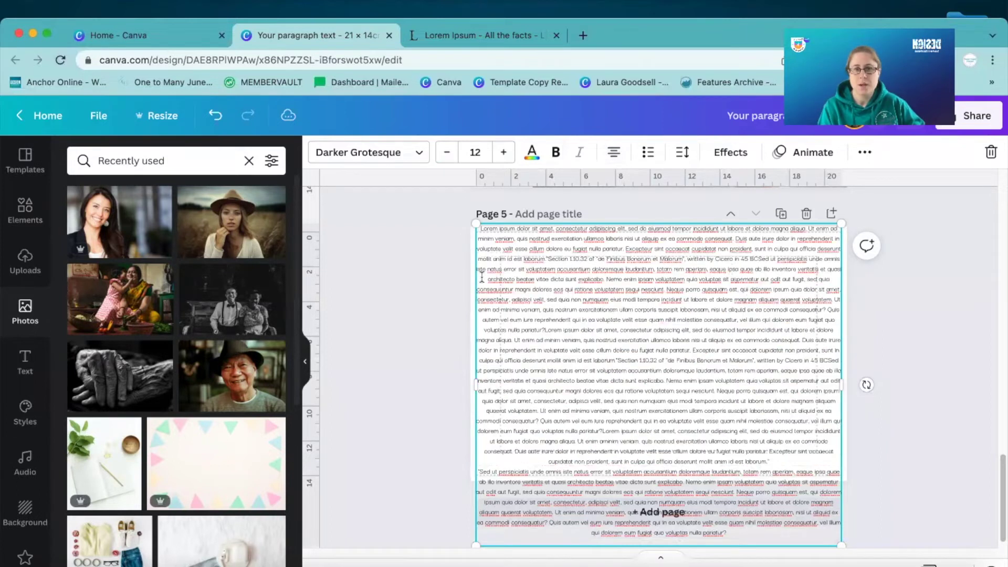
# Step: Remove the gap before "consequuntur" in the first copy of the passage and set the text to justified alignment
pyautogui.click(477, 289)
pyautogui.press('BackSpace')
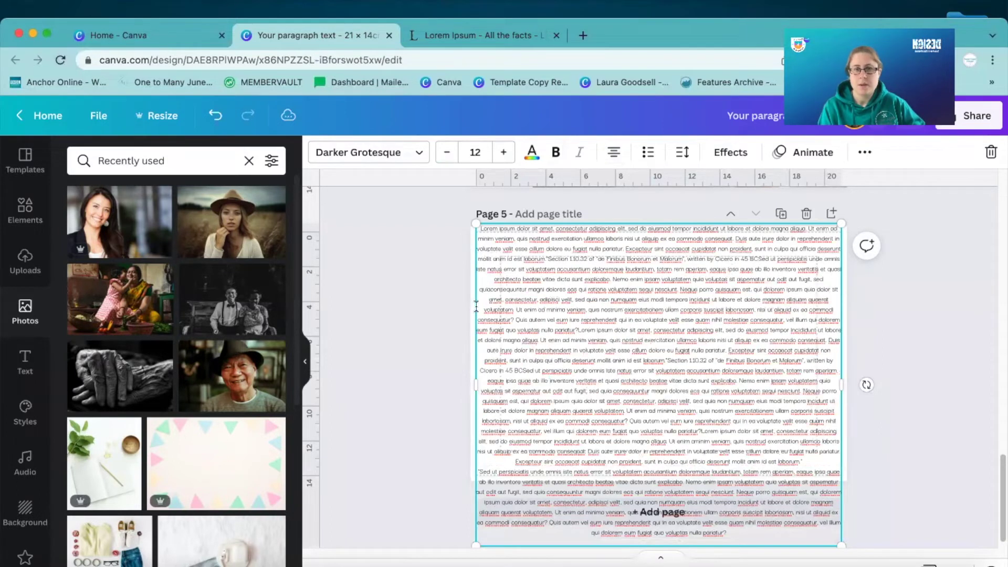
pyautogui.click(613, 152)
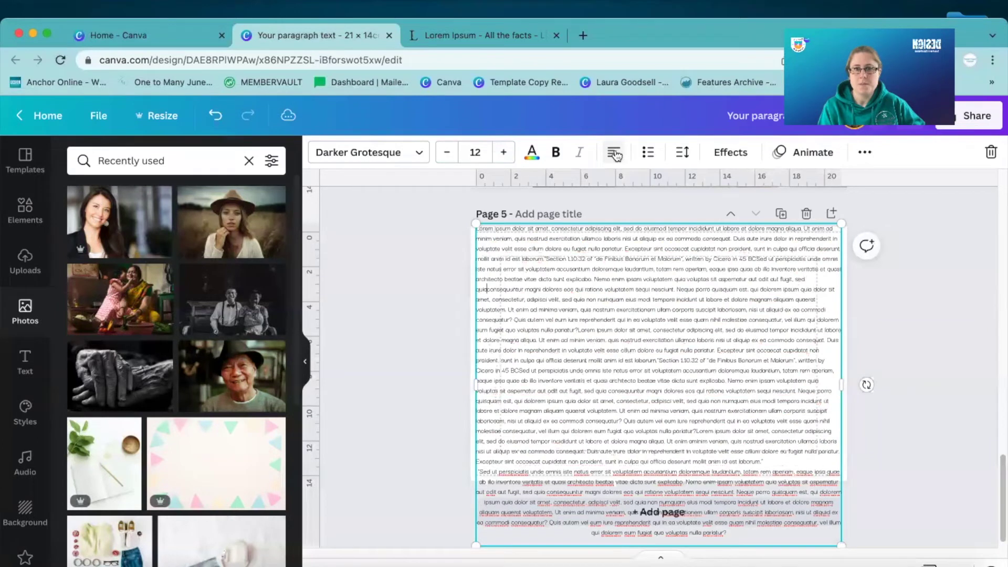
pyautogui.click(450, 254)
pyautogui.click(479, 261)
pyautogui.click(615, 152)
pyautogui.click(615, 152)
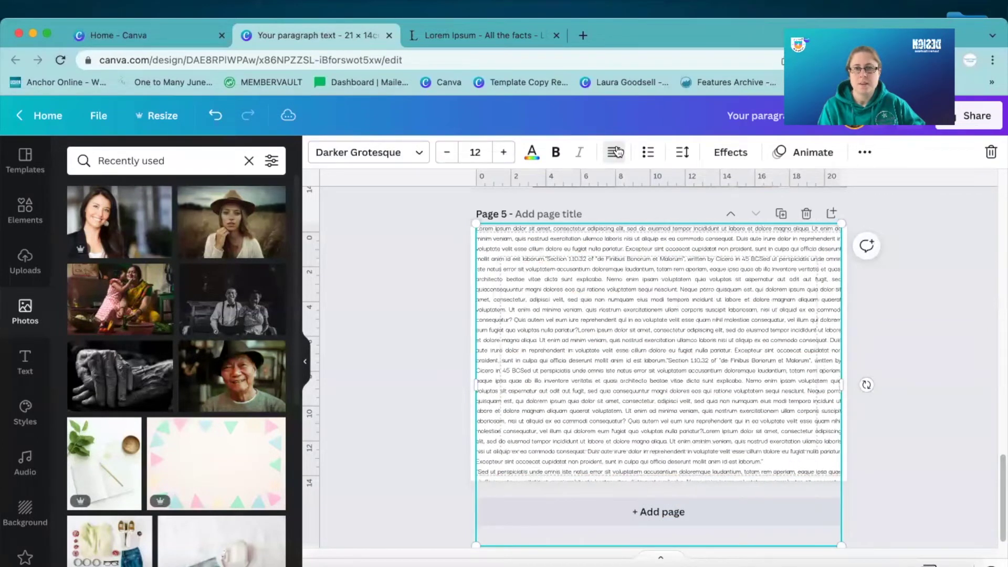
# Step: Remove the line break before the last "Sed ut perspiciatis" paragraph so it continues the preceding text
pyautogui.click(439, 445)
pyautogui.click(477, 470)
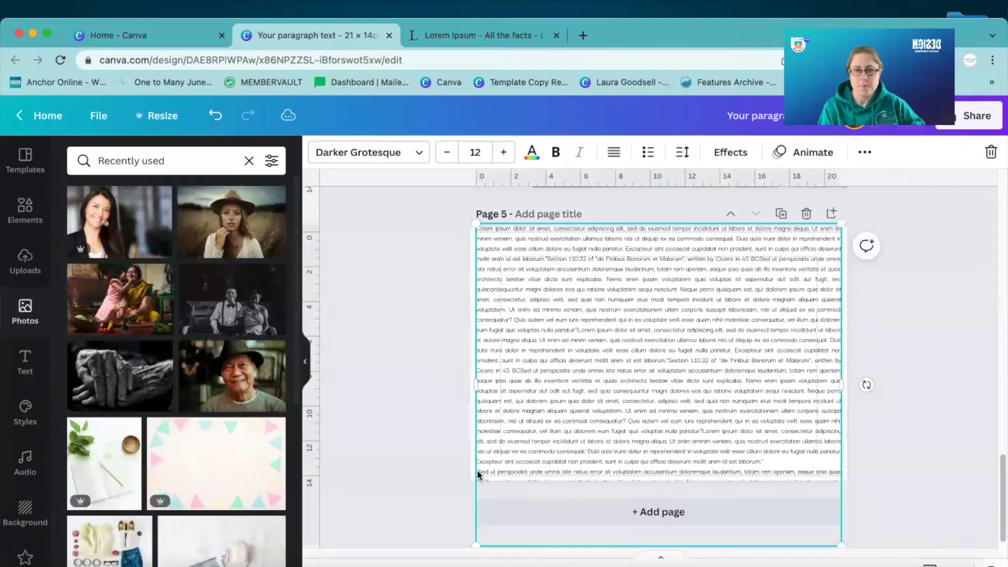
pyautogui.click(476, 471)
pyautogui.press('BackSpace')
# Step: Move the text block slightly up on page 5 and scale it to font size 12.5 so it spans the page width
pyautogui.click(427, 451)
pyautogui.moveTo(641, 402); pyautogui.dragTo(640, 388)
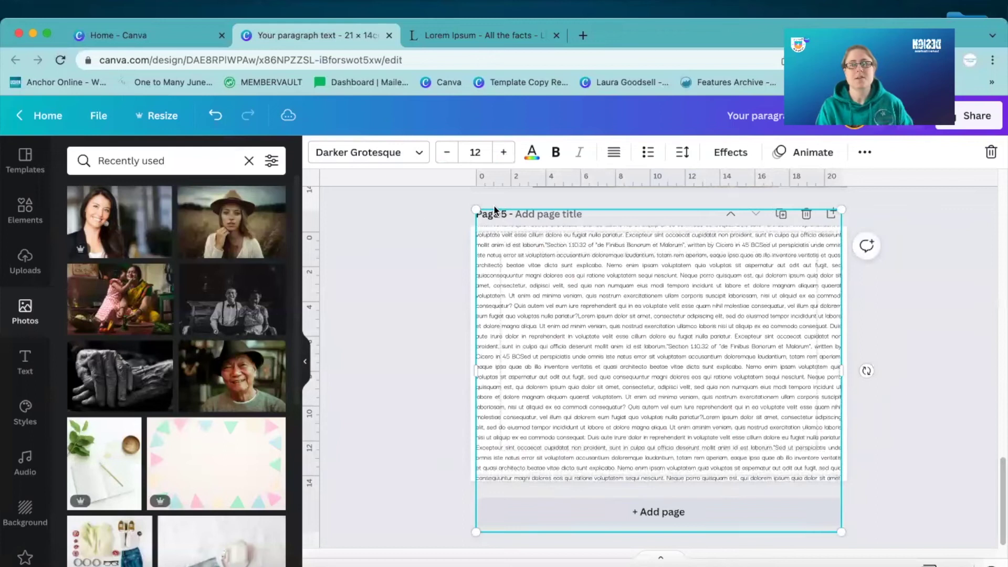
pyautogui.moveTo(473, 209); pyautogui.dragTo(466, 203)
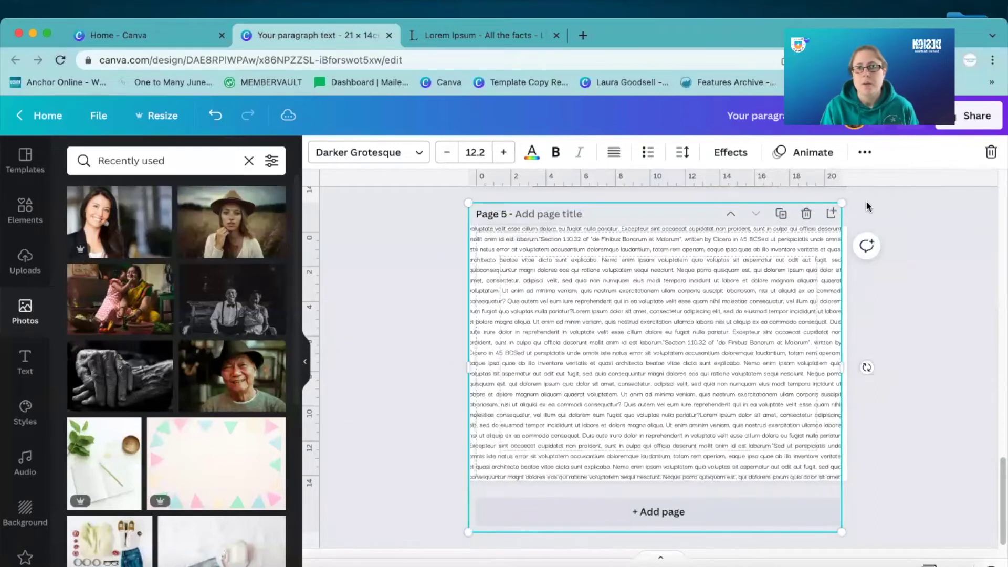
pyautogui.moveTo(842, 204); pyautogui.dragTo(851, 197)
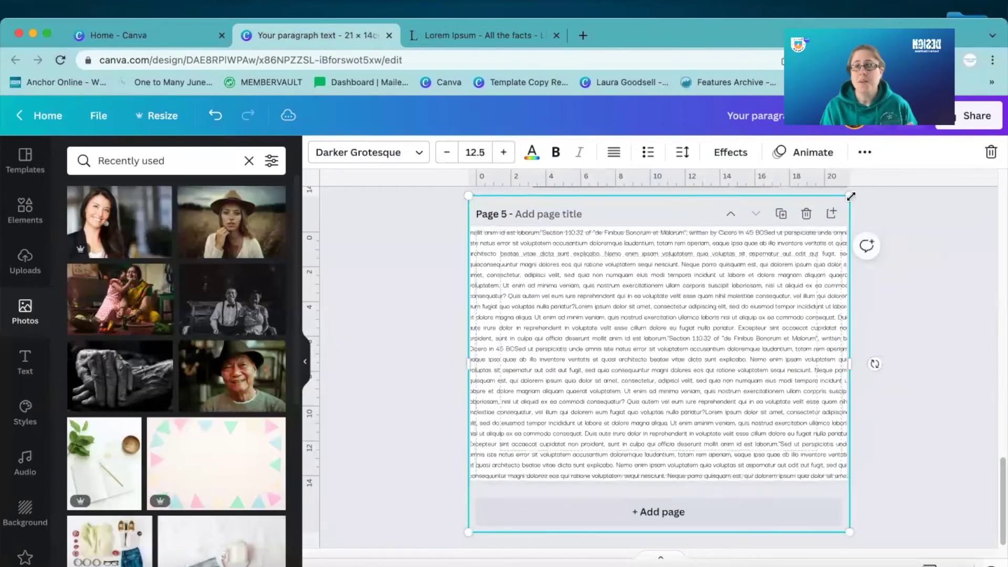
# Step: Change the text's font to Amsterdam Two, then widen and reposition the text block to cover page 5
pyautogui.click(368, 152)
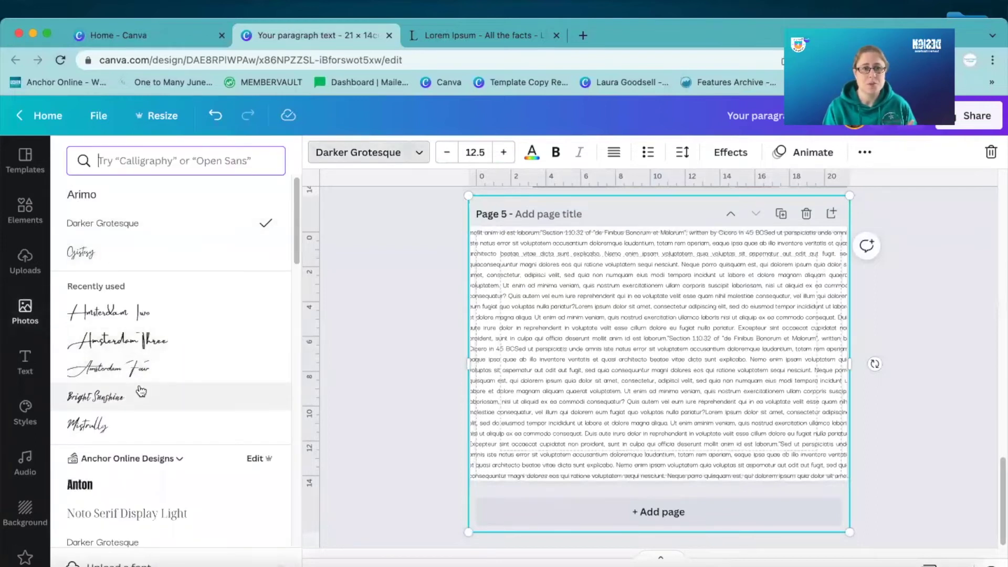
pyautogui.click(108, 316)
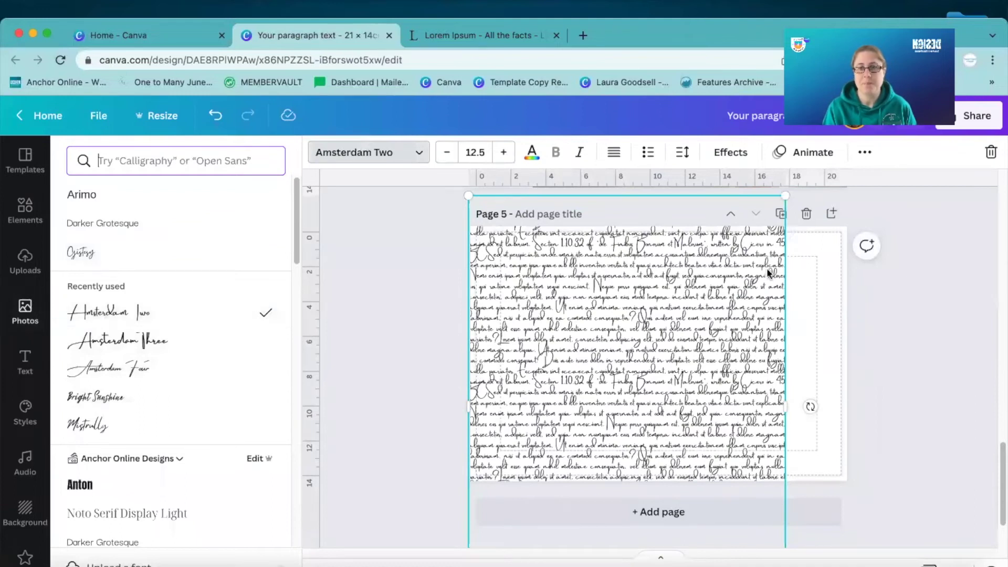
pyautogui.moveTo(787, 406); pyautogui.dragTo(854, 418)
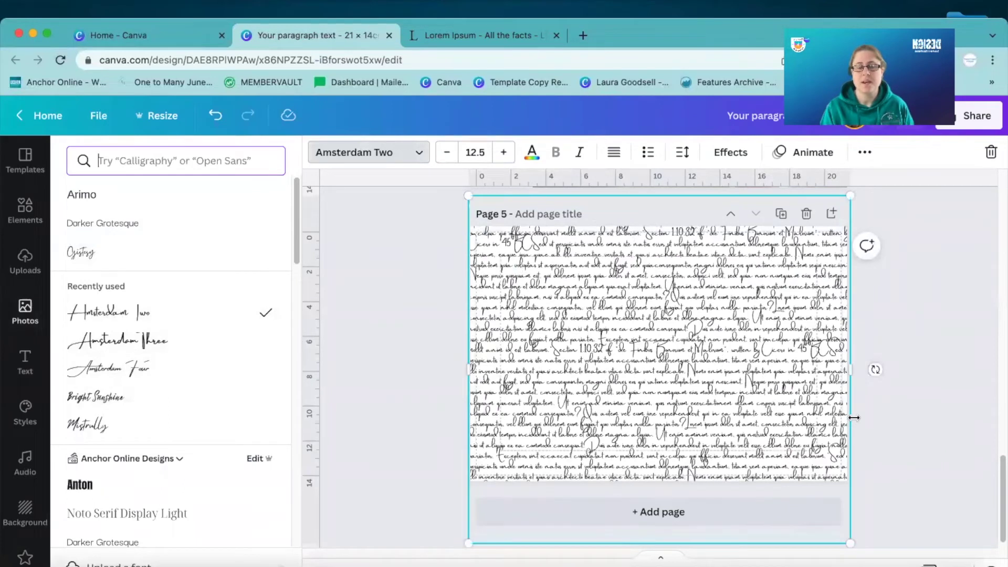
pyautogui.moveTo(656, 366); pyautogui.dragTo(653, 393)
pyautogui.click(443, 379)
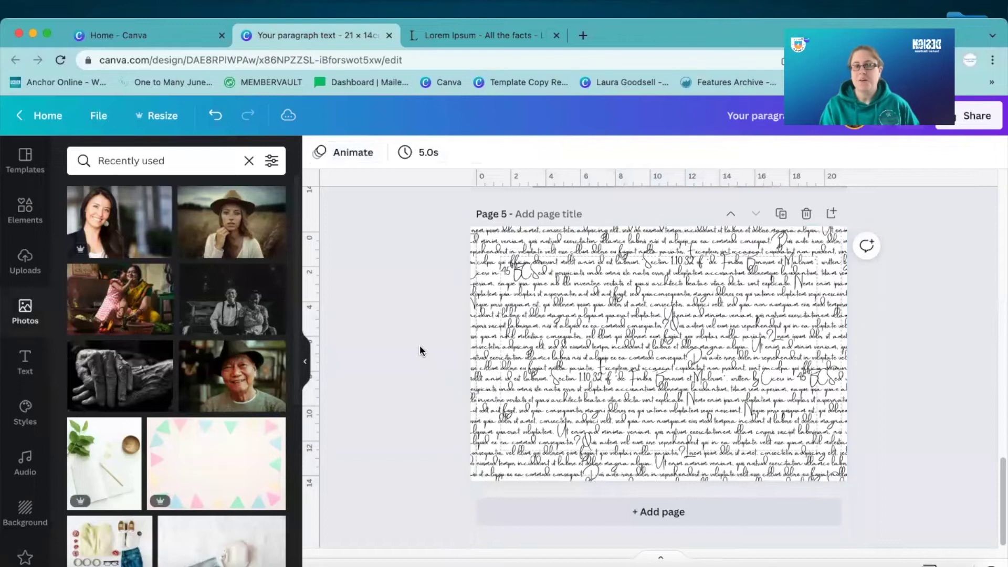
# Step: Colour the page 5 text white and apply the Lift effect to it
pyautogui.click(644, 350)
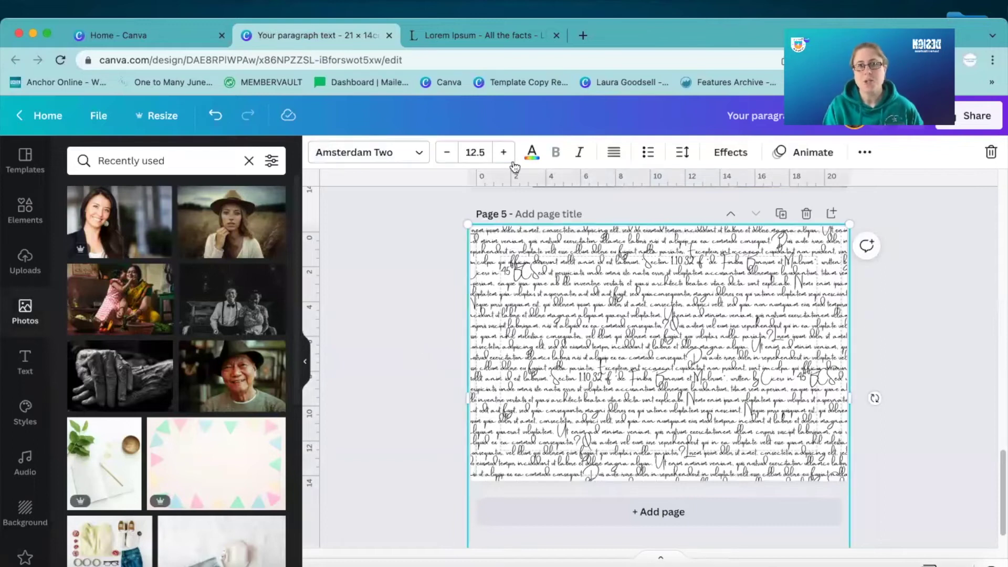
pyautogui.click(532, 152)
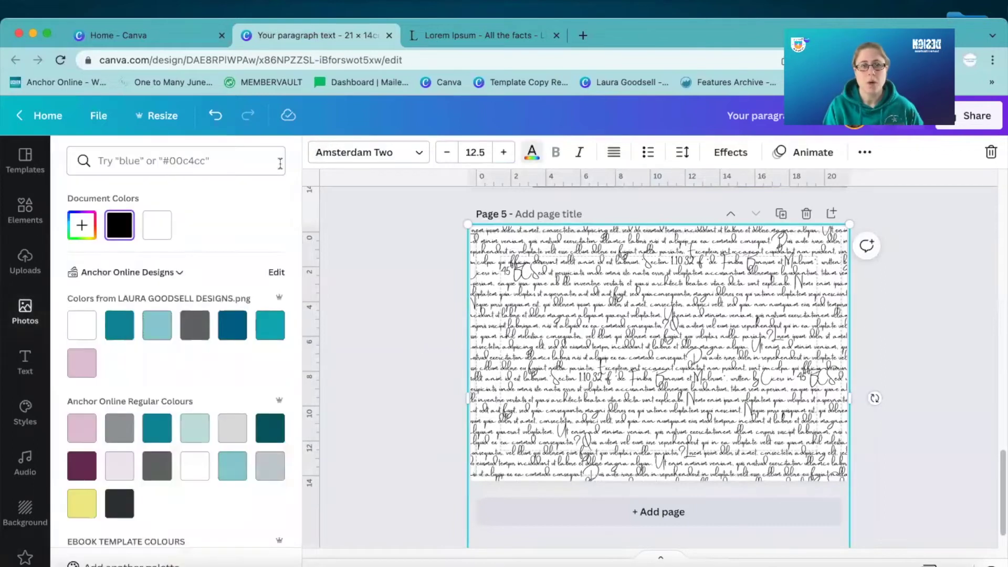
pyautogui.click(154, 231)
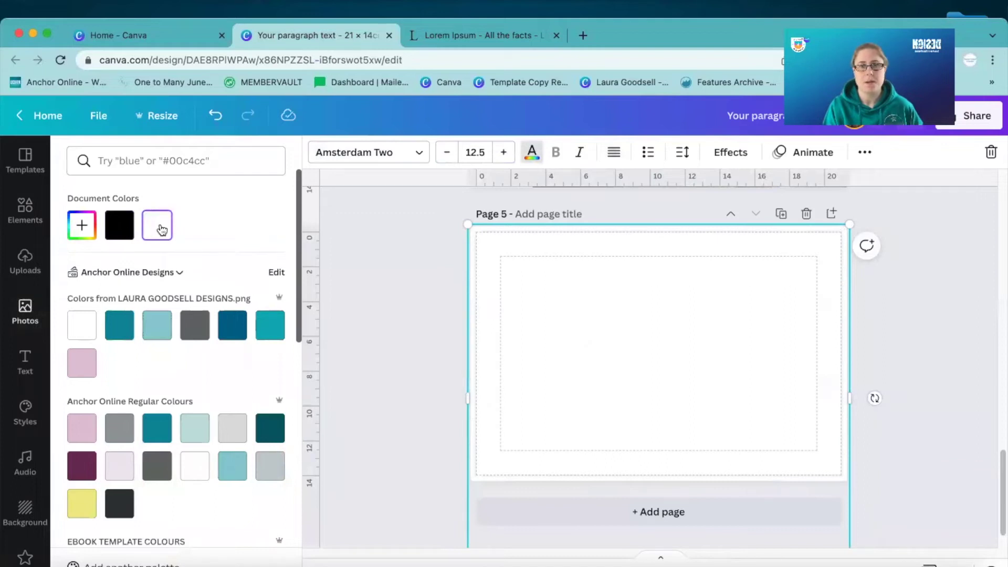
pyautogui.click(743, 152)
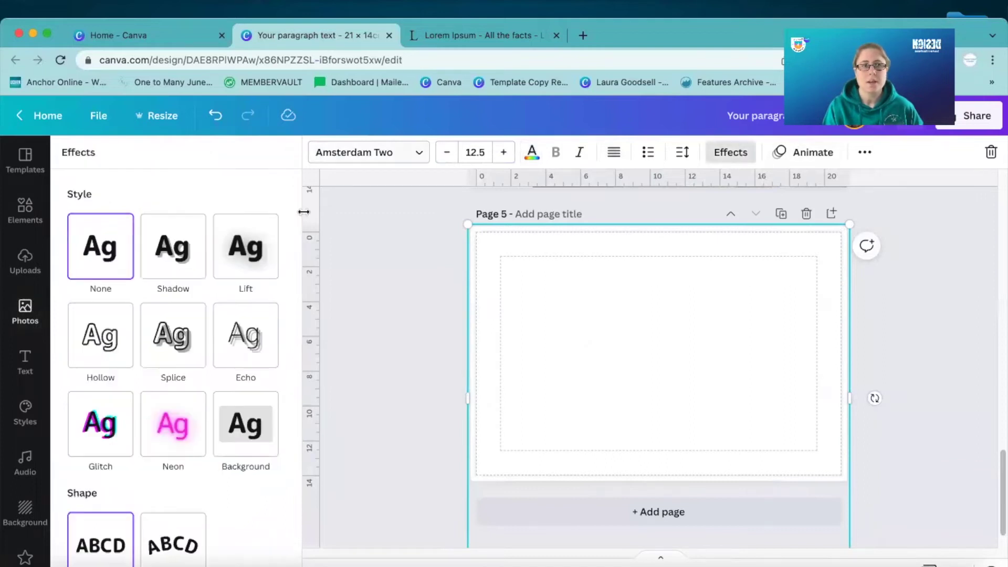
pyautogui.click(257, 246)
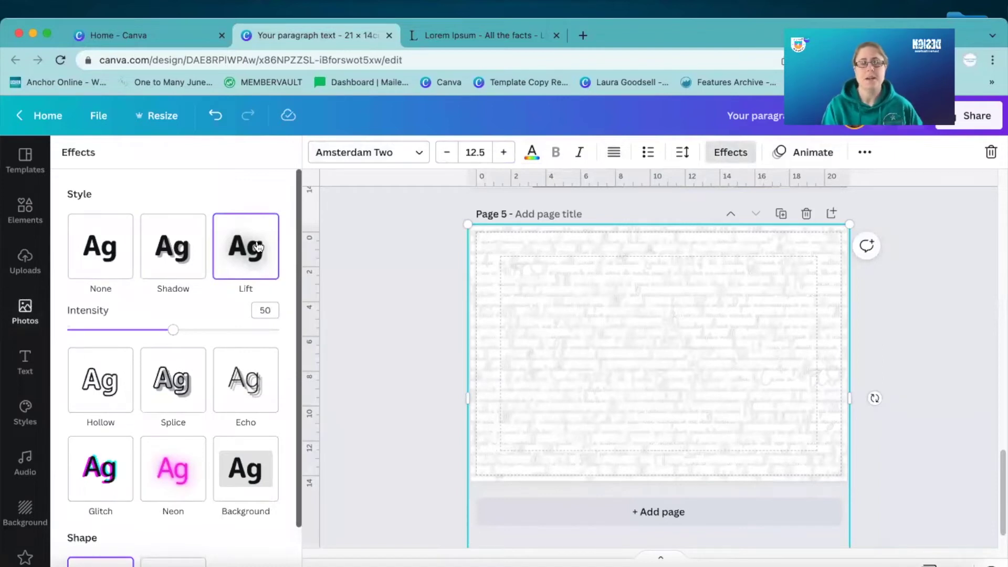
# Step: Set up a PNG download with a transparent background, look through the page selection, and close it without downloading
pyautogui.click(980, 117)
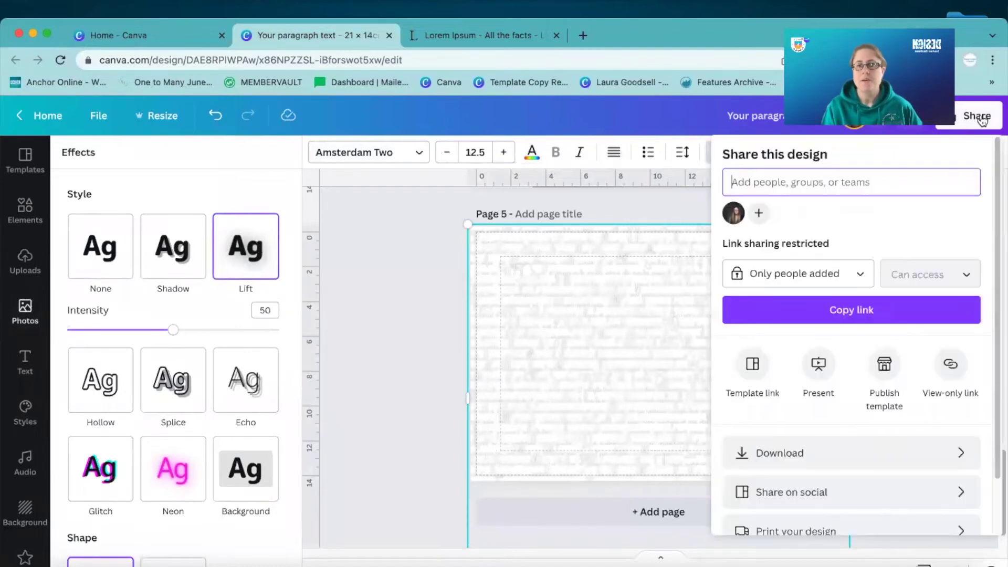
pyautogui.click(821, 462)
pyautogui.click(735, 302)
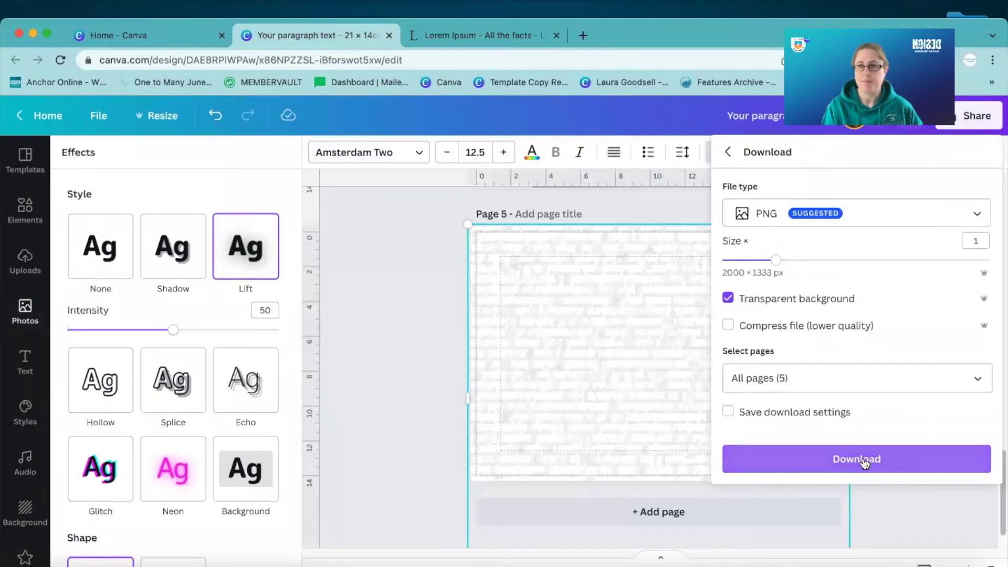
pyautogui.click(790, 377)
pyautogui.scroll(-2, 802, 270)
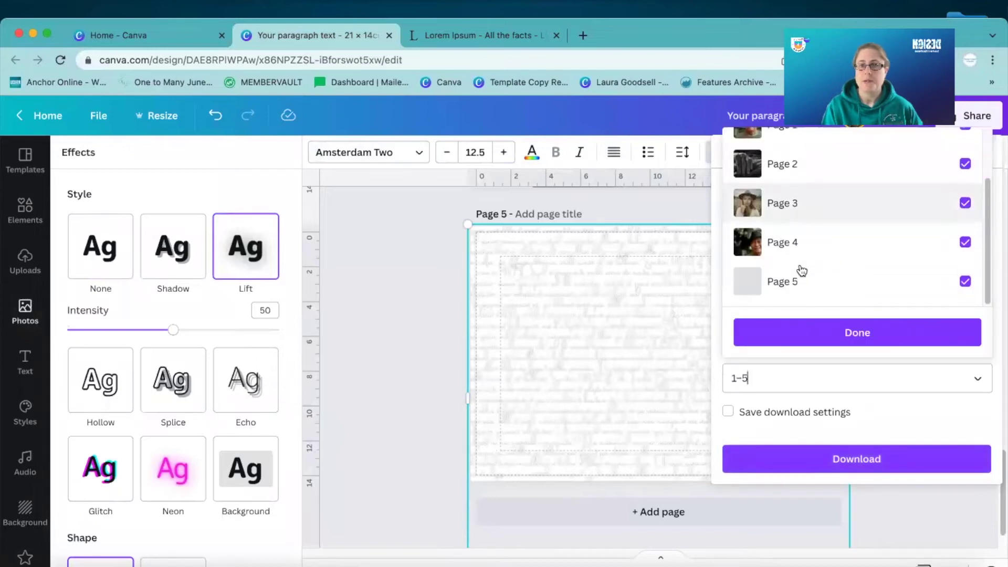
pyautogui.scroll(3, 806, 272)
pyautogui.scroll(-2, 808, 273)
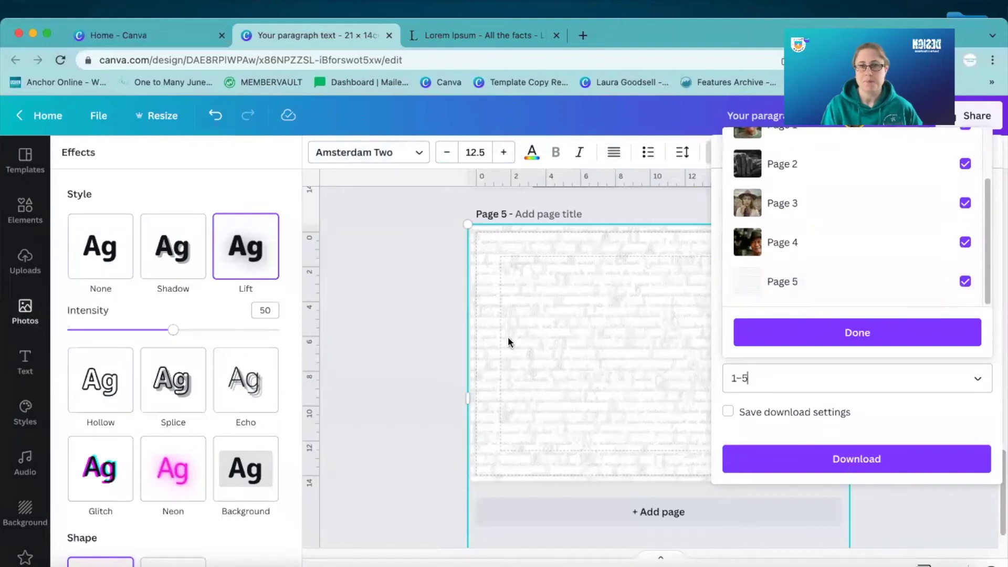
pyautogui.click(416, 336)
pyautogui.click(416, 336)
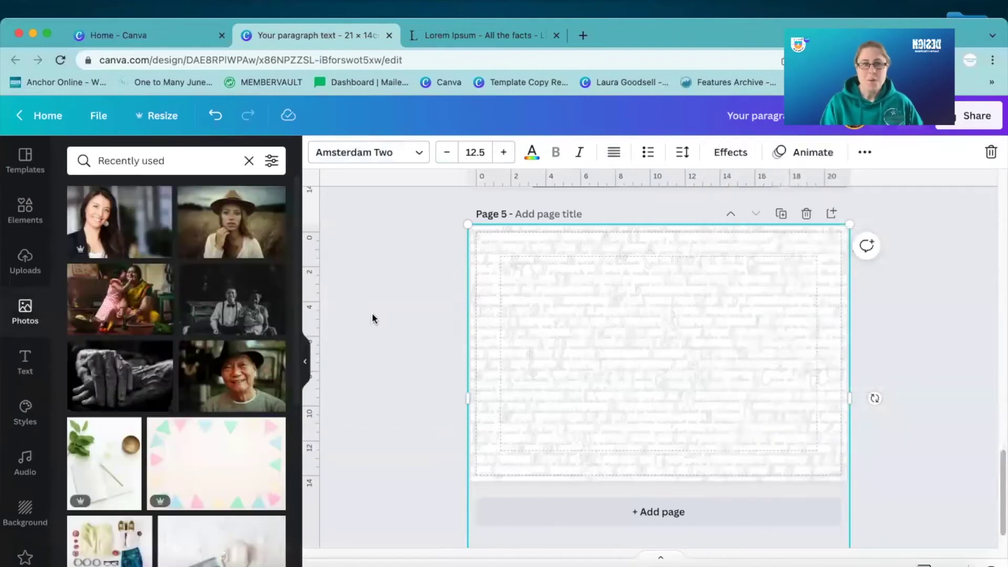
# Step: Add the uploaded transparent text image to the design and place it over the portrait on page 4
pyautogui.scroll(5, 404, 304)
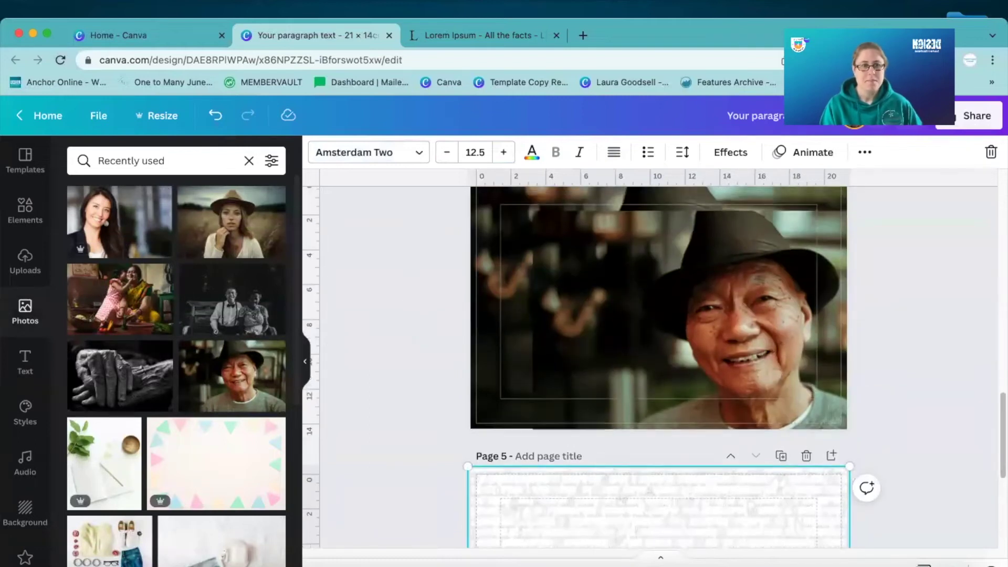
pyautogui.click(27, 268)
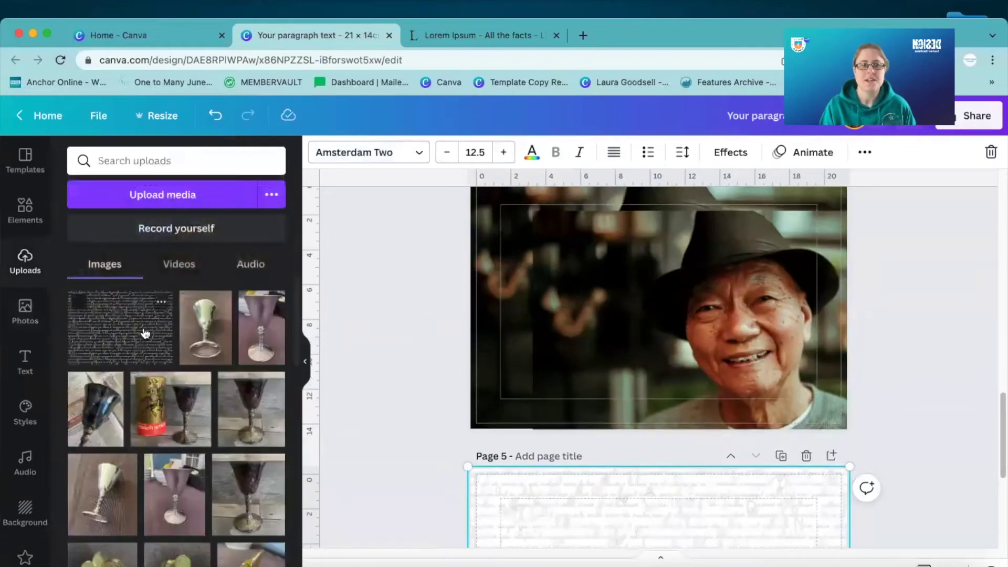
pyautogui.click(102, 331)
pyautogui.moveTo(682, 531); pyautogui.dragTo(638, 256)
pyautogui.scroll(2, 458, 410)
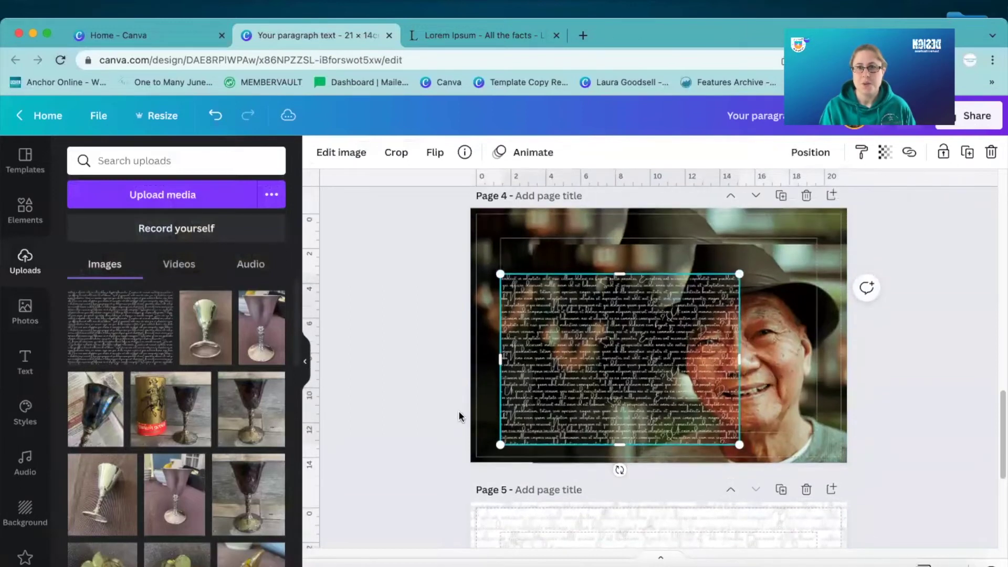
# Step: Move the front portrait copy aside and enlarge the text image from the page's top-left corner to cover page 4
pyautogui.moveTo(566, 378); pyautogui.dragTo(542, 322)
pyautogui.moveTo(707, 394); pyautogui.dragTo(591, 407)
pyautogui.click(630, 288)
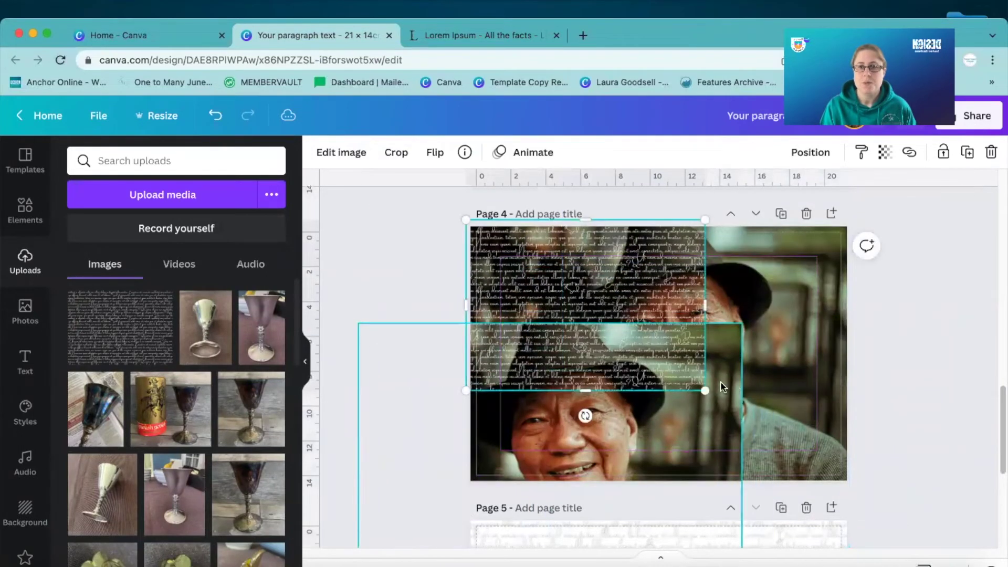
pyautogui.moveTo(705, 390); pyautogui.dragTo(852, 499)
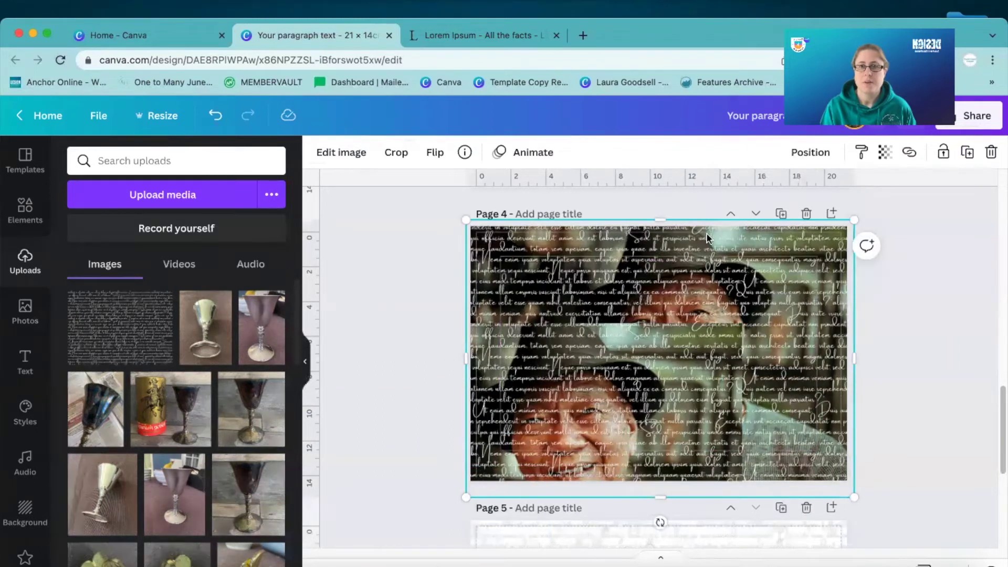
# Step: Send the text image backward behind the front portrait copy, undo the background photo's removal, and move that portrait back onto the page
pyautogui.click(811, 153)
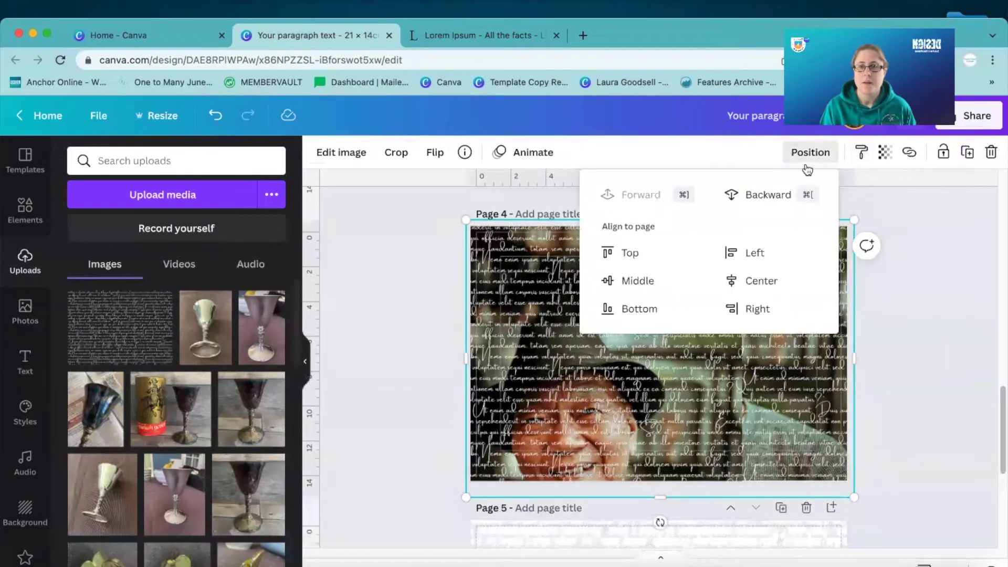
pyautogui.click(762, 195)
pyautogui.click(542, 407)
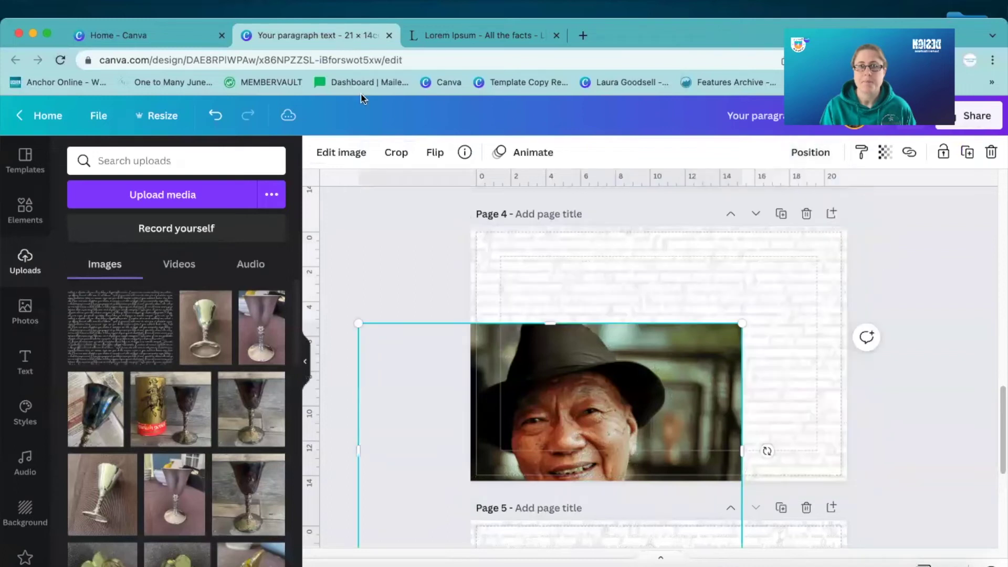
pyautogui.click(215, 114)
pyautogui.moveTo(546, 380); pyautogui.dragTo(656, 354)
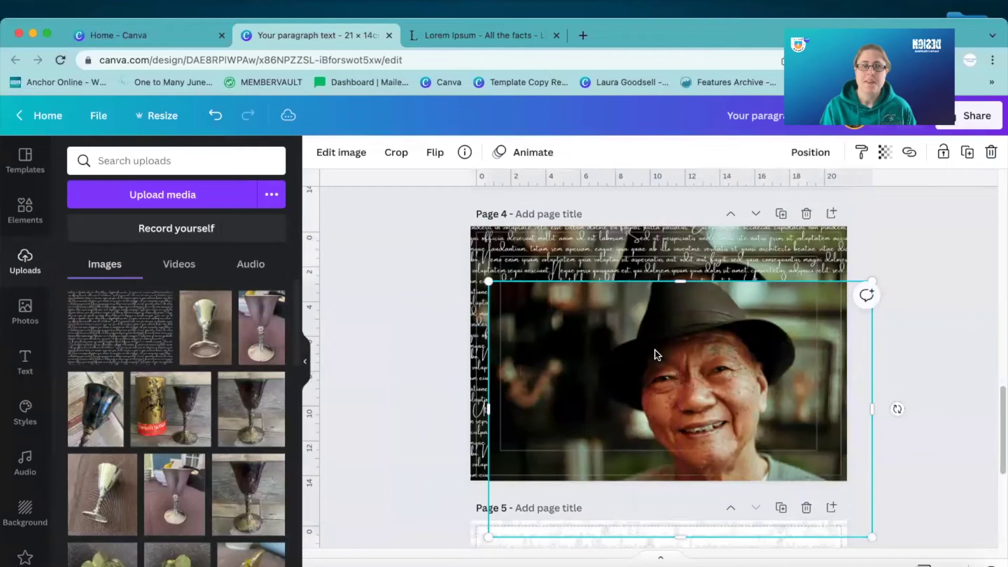
# Step: Remove the background from the front portrait copy and align the cutout with the full photo beneath it
pyautogui.click(341, 154)
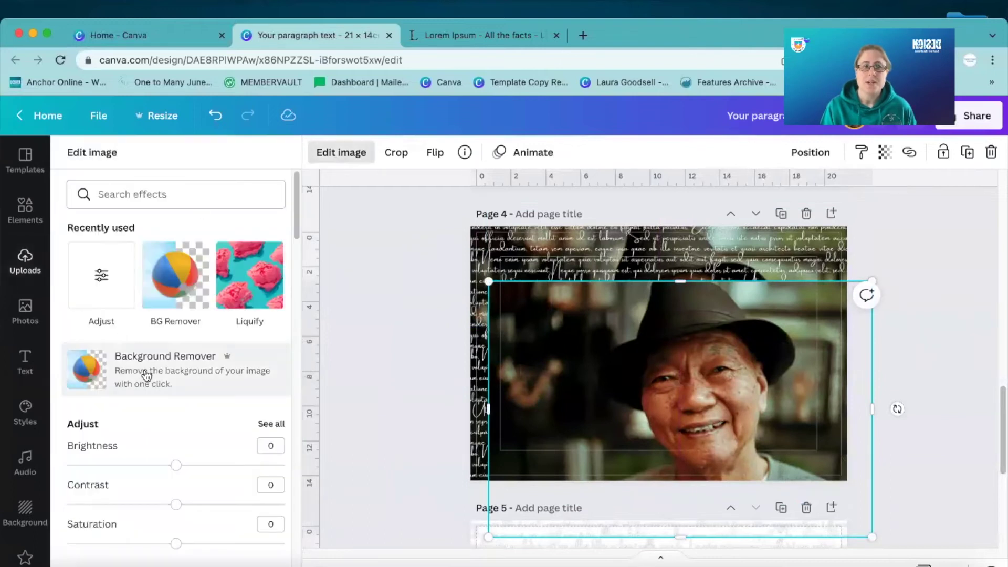
pyautogui.click(147, 375)
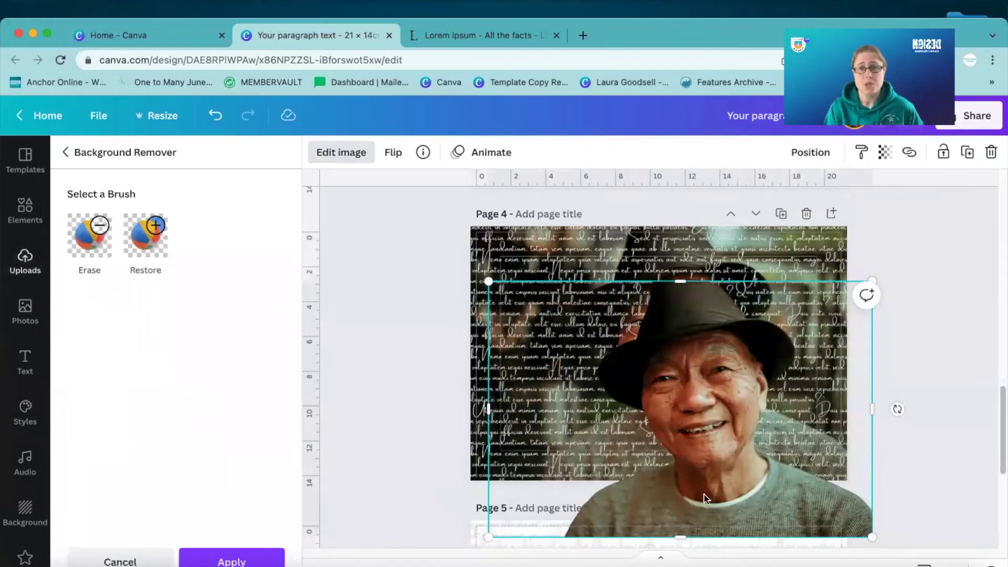
pyautogui.moveTo(695, 380); pyautogui.dragTo(671, 325)
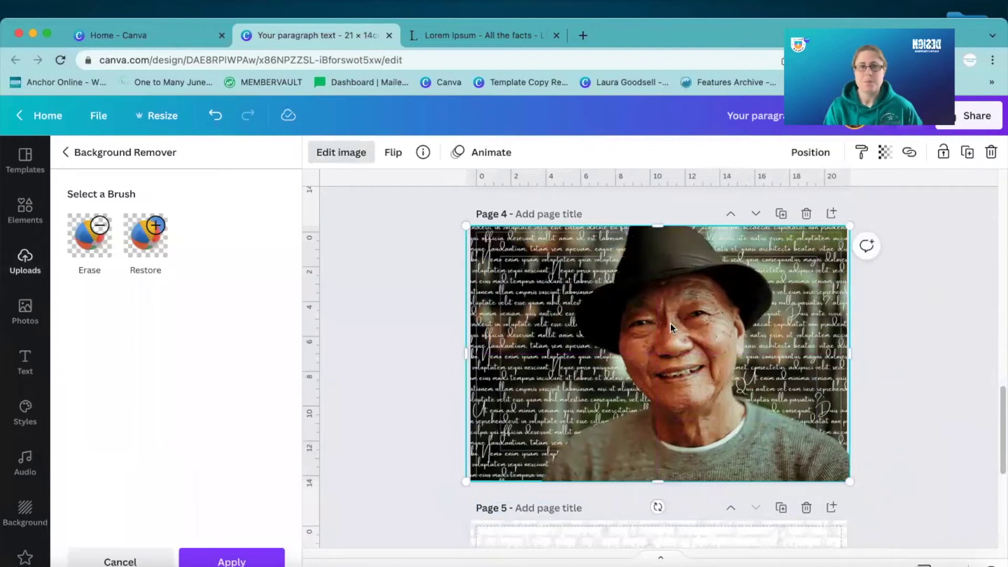
# Step: Add a second copy of the text image over the portrait cutout on page 4, undoing the background photo's removal
pyautogui.click(27, 265)
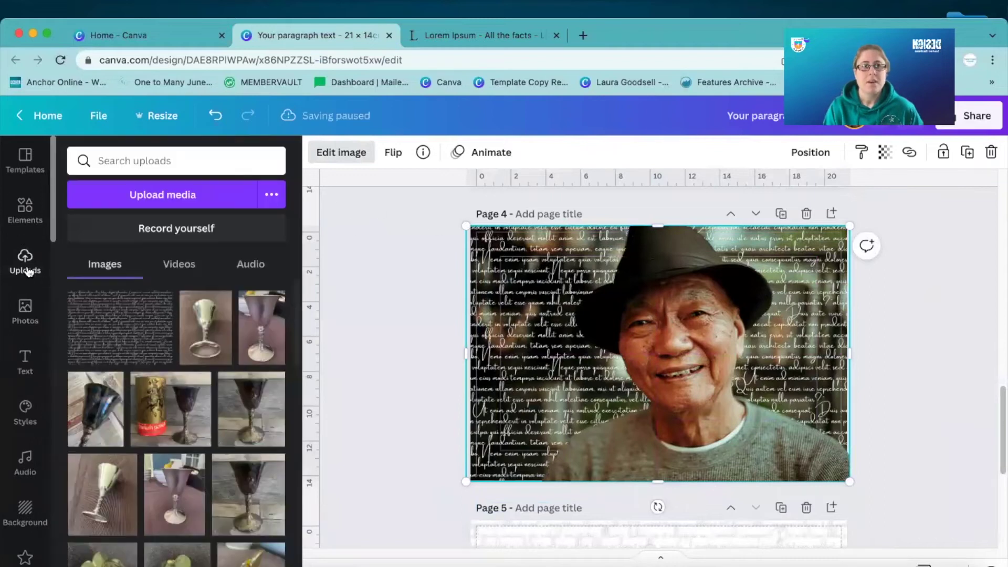
pyautogui.click(107, 332)
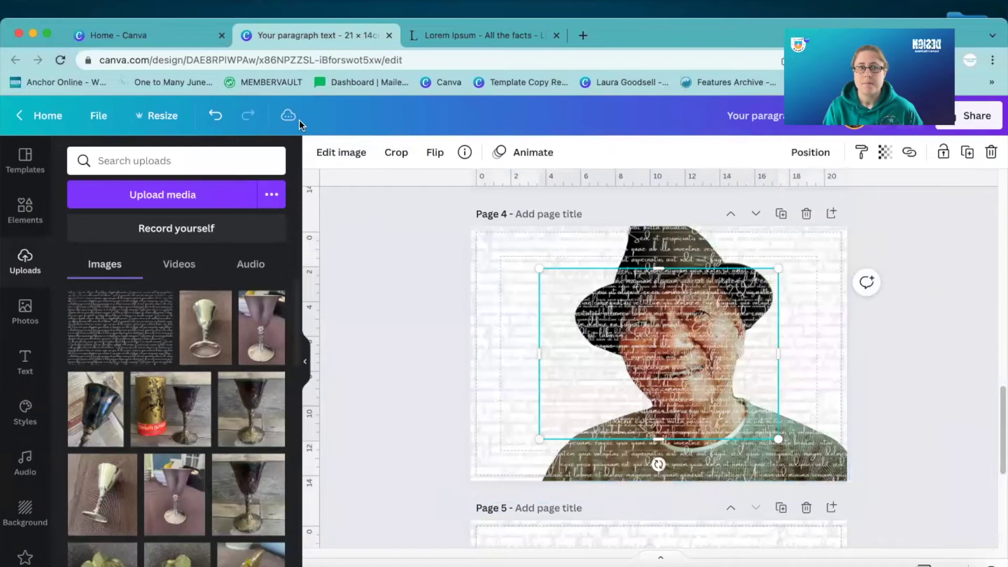
pyautogui.click(226, 114)
pyautogui.click(134, 330)
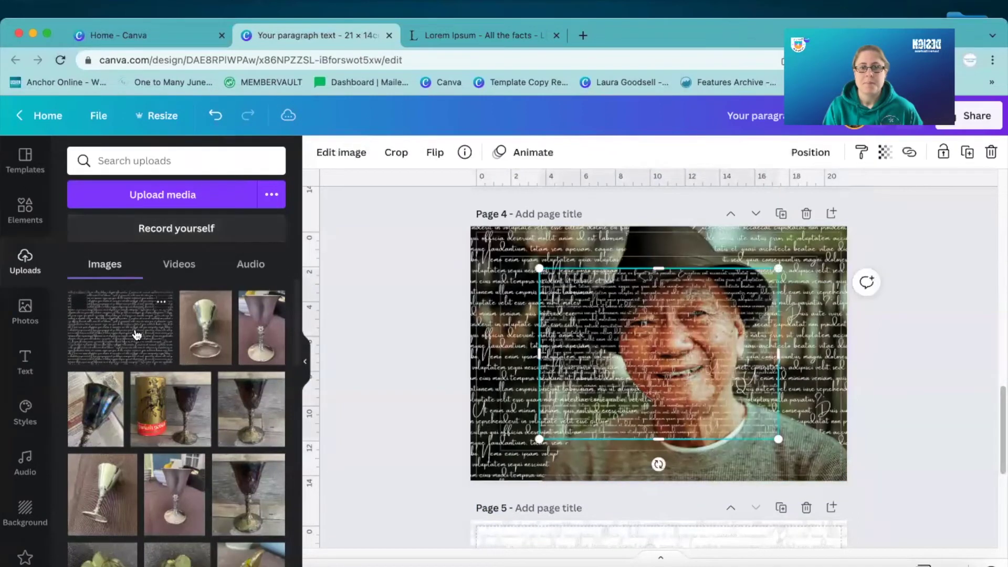
# Step: Enlarge the second text image to cover all of page 4 and align its script with the text layer beneath
pyautogui.moveTo(688, 339); pyautogui.dragTo(584, 249)
pyautogui.moveTo(705, 384); pyautogui.dragTo(835, 517)
pyautogui.moveTo(536, 284); pyautogui.dragTo(531, 286)
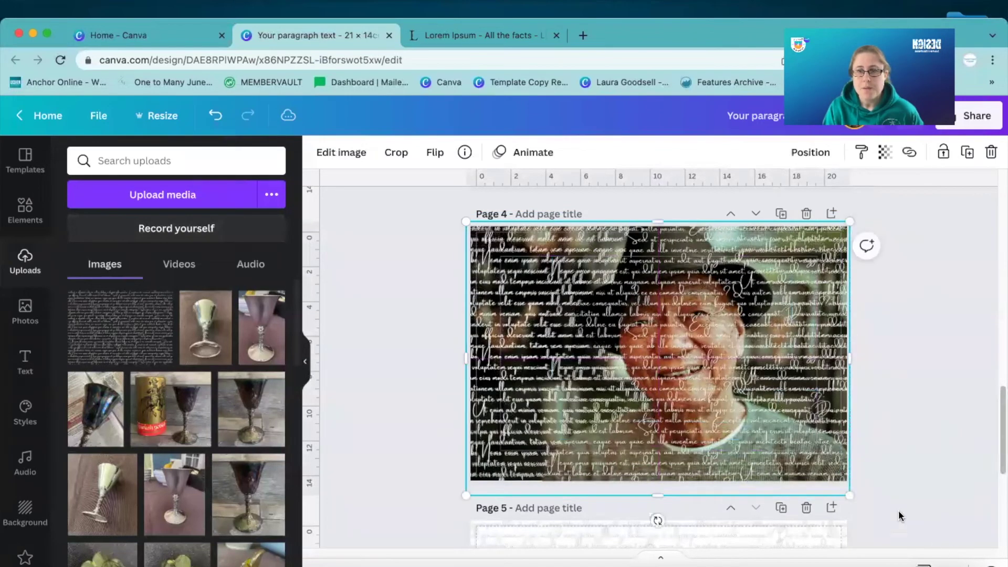
pyautogui.moveTo(849, 495); pyautogui.dragTo(851, 495)
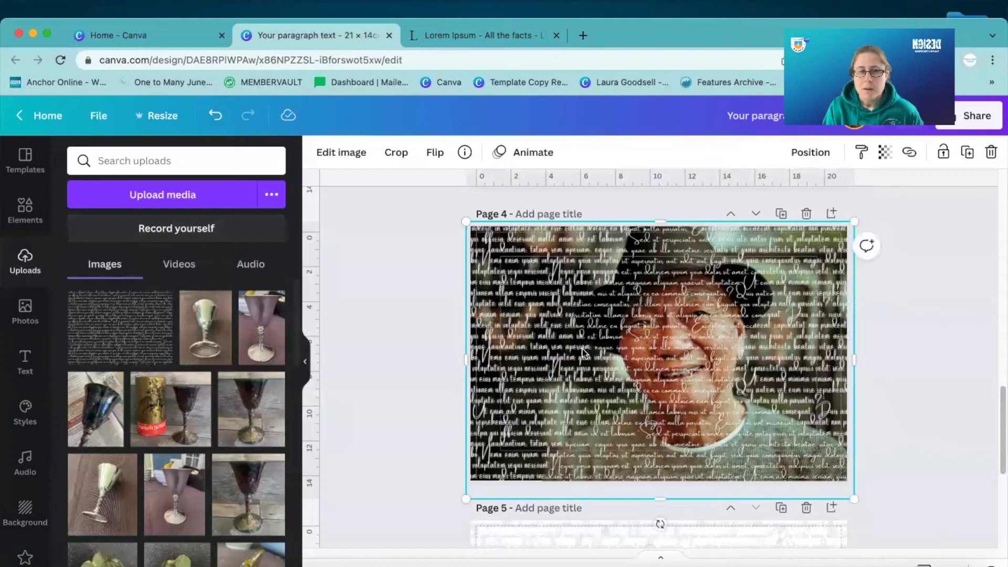
pyautogui.moveTo(578, 346); pyautogui.dragTo(580, 346)
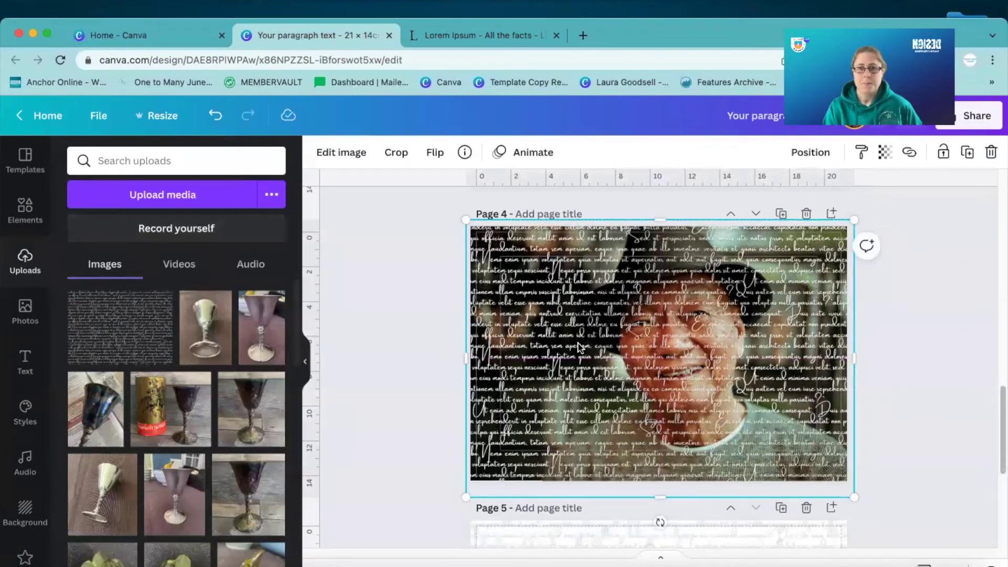
# Step: Adjust the top text image on page 4 to brightness 3 and blur 2
pyautogui.click(344, 152)
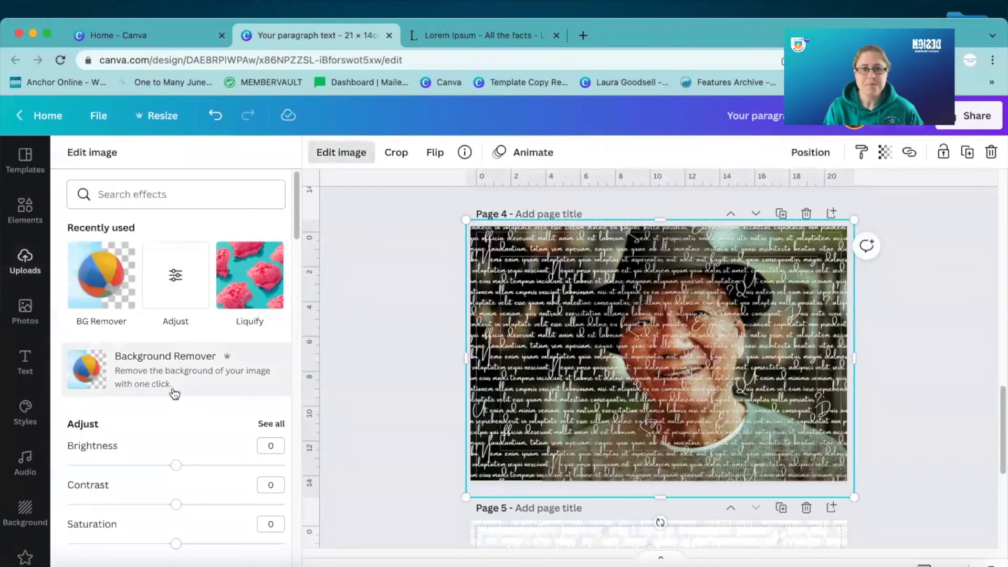
pyautogui.click(270, 424)
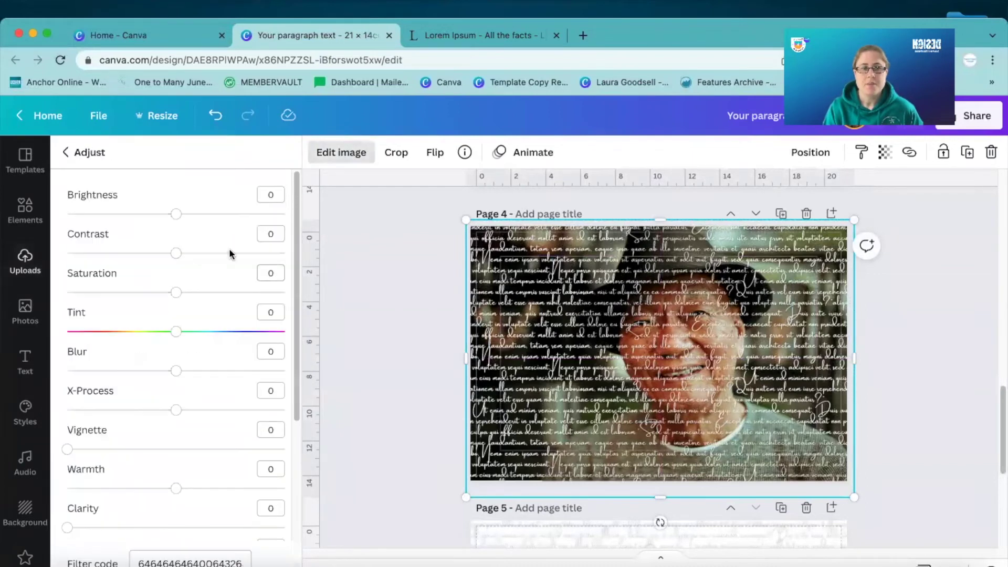
pyautogui.moveTo(176, 213)
pyautogui.mouseDown()
pyautogui.moveTo(61, 210)
pyautogui.moveTo(274, 209)
pyautogui.moveTo(192, 198)
pyautogui.moveTo(179, 214)
pyautogui.mouseUp()
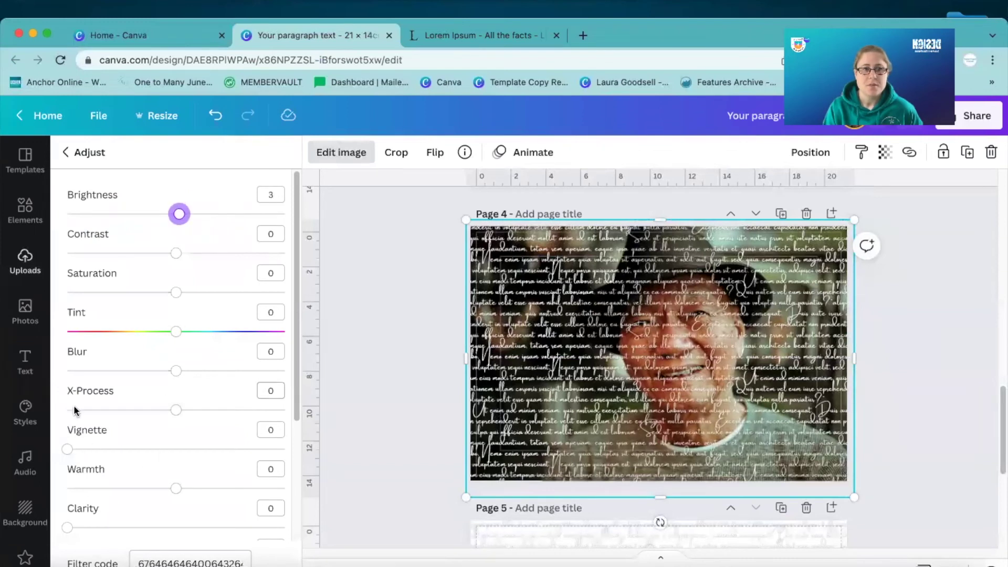
pyautogui.moveTo(176, 371)
pyautogui.mouseDown()
pyautogui.moveTo(150, 372)
pyautogui.moveTo(187, 372)
pyautogui.moveTo(178, 376)
pyautogui.mouseUp()
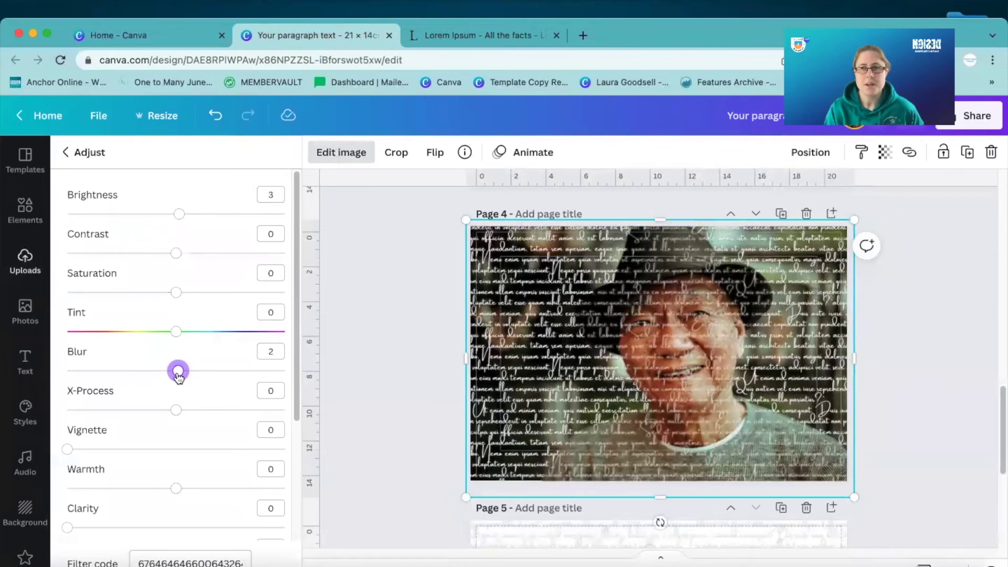
# Step: Lower the top text image's transparency value to 59 so the portrait shows through the script
pyautogui.click(887, 155)
pyautogui.moveTo(879, 208); pyautogui.dragTo(837, 210)
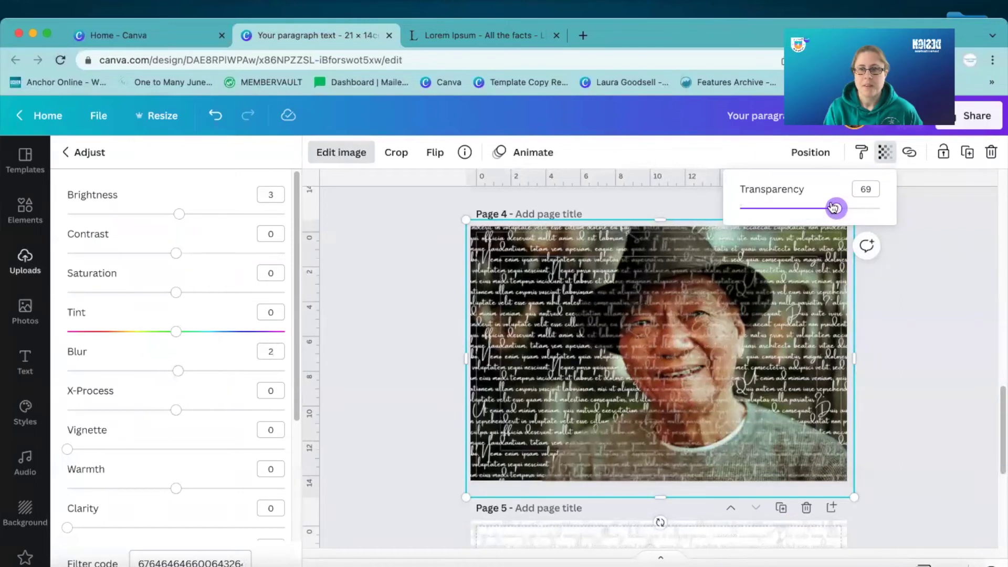
pyautogui.moveTo(836, 209); pyautogui.dragTo(823, 208)
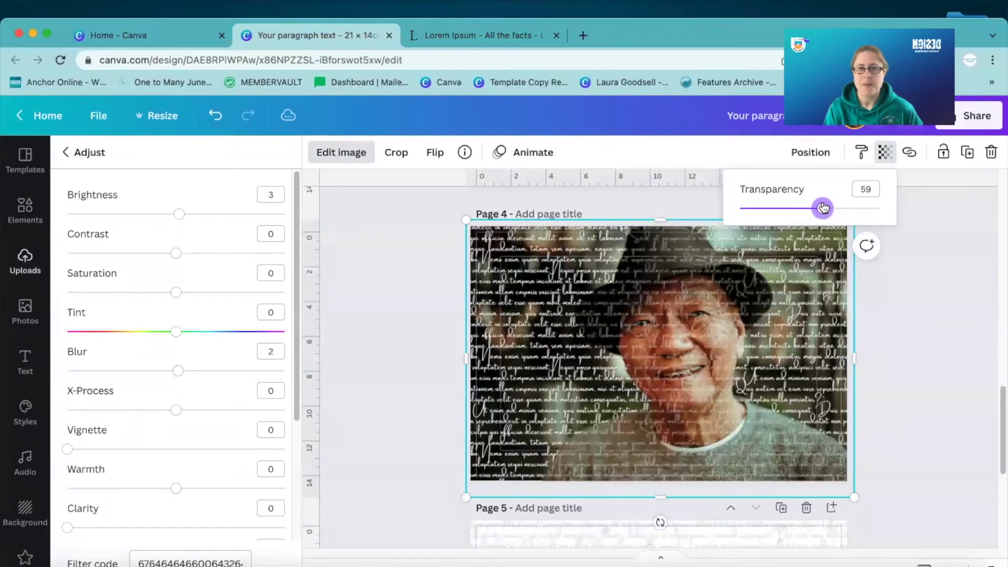